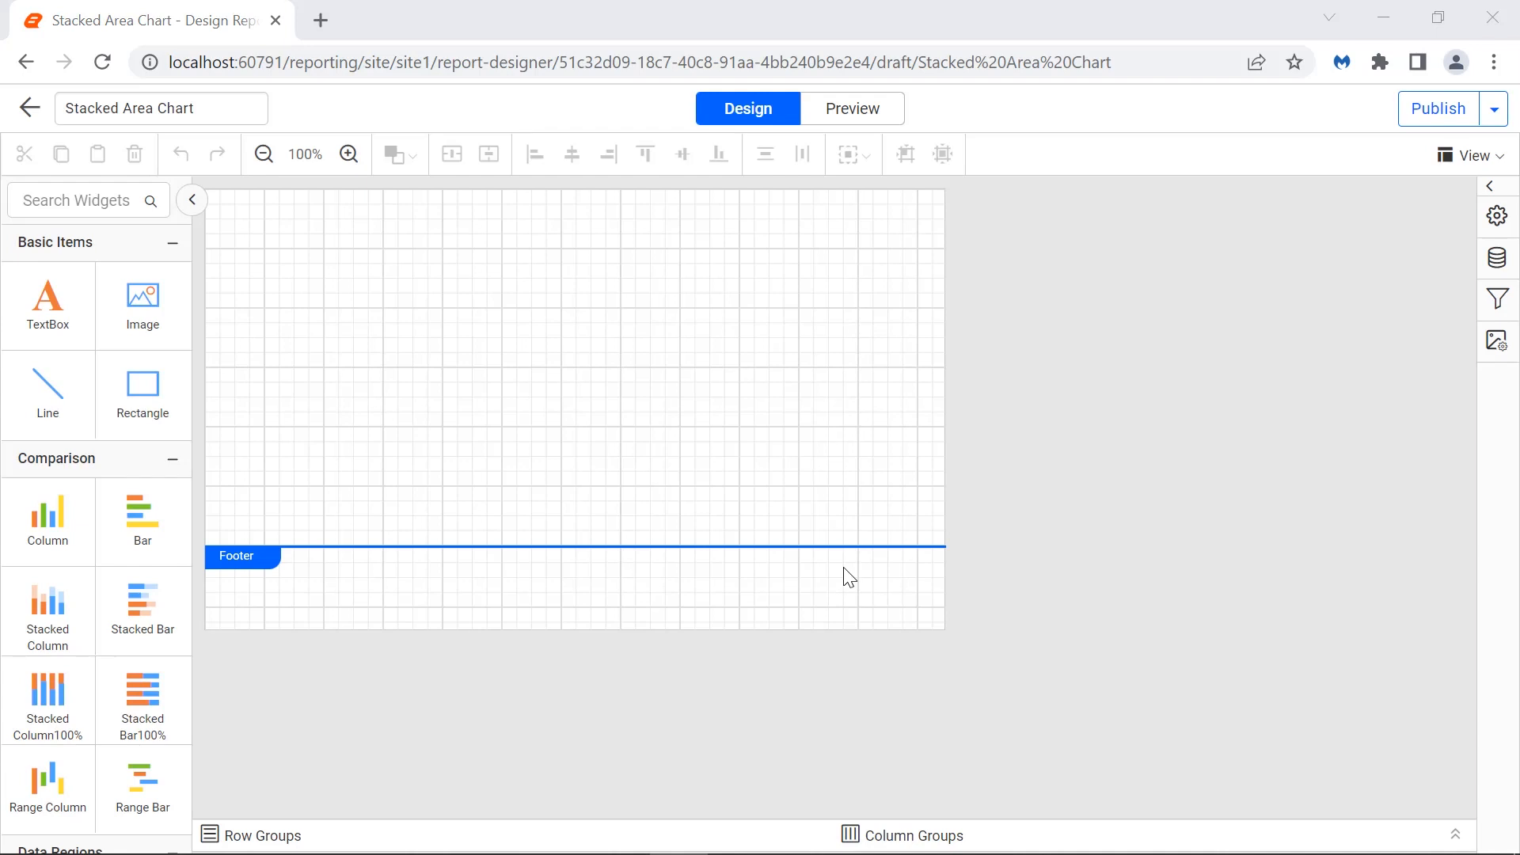
Create an inline data source named GrowthDetails from the copied JSON growth data and connect to it.
{"action": "left_click", "coordinate": [1497, 257]}
{"action": "left_click", "coordinate": [1137, 821]}
{"action": "left_click", "coordinate": [1250, 498]}
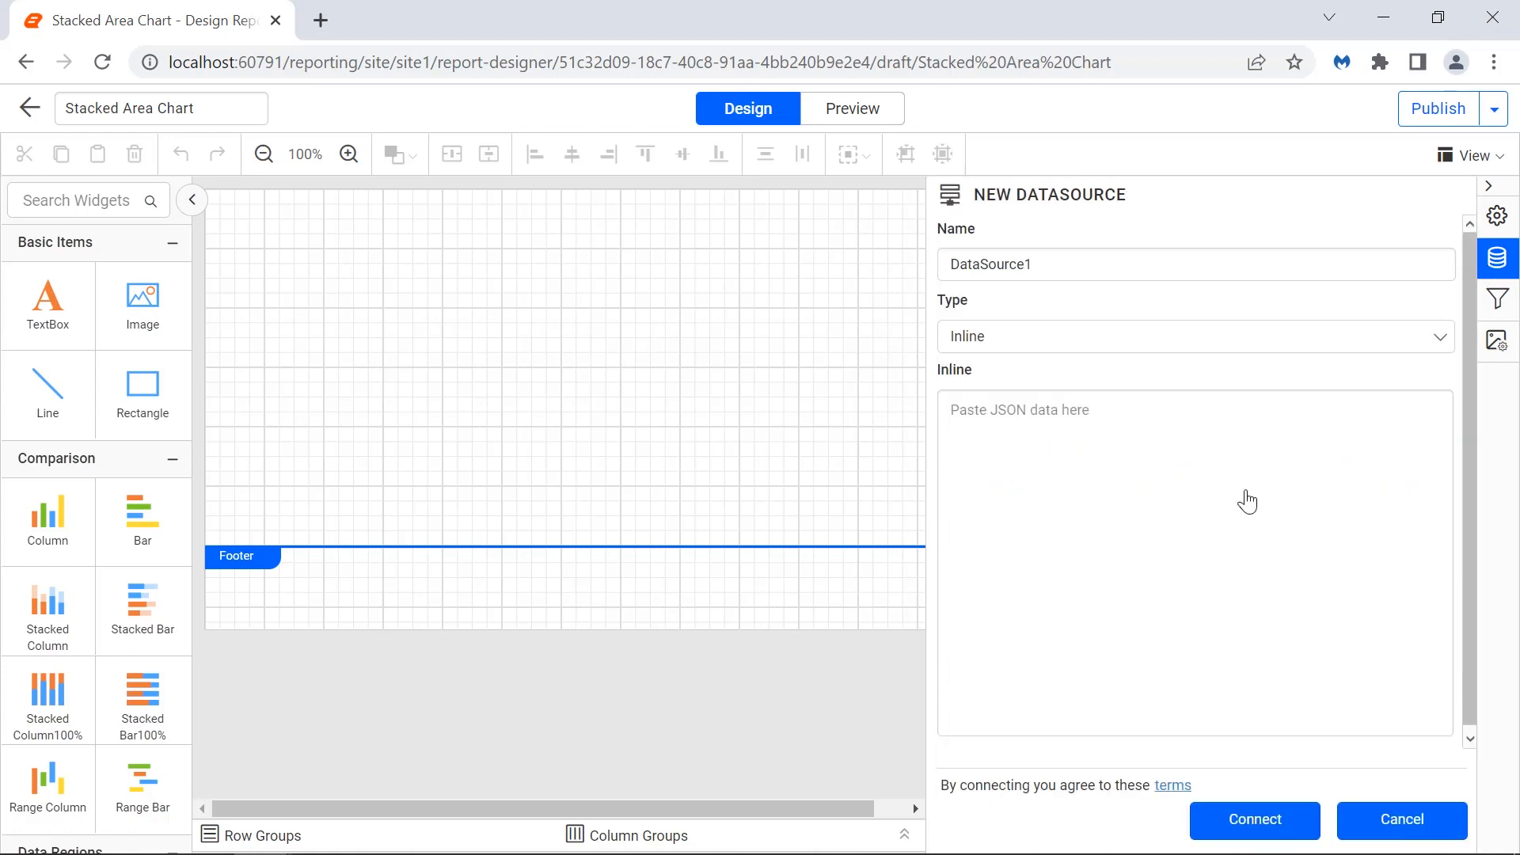
{"action": "double_click", "coordinate": [1177, 278]}
{"action": "type", "text": "GrowthDetails"}
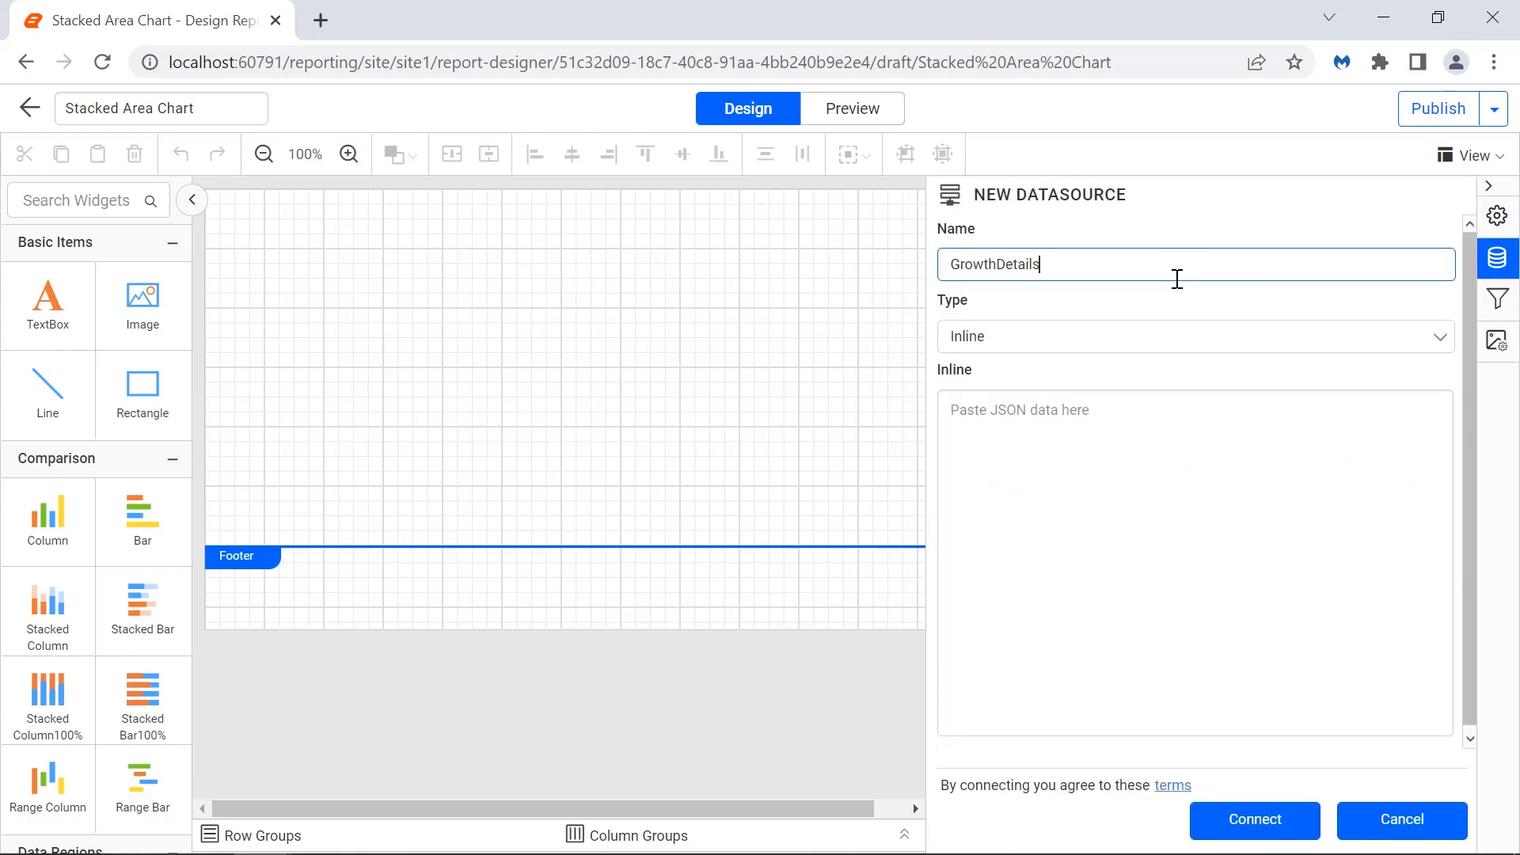
{"action": "left_click", "coordinate": [1179, 434]}
{"action": "key", "text": "ctrl+v"}
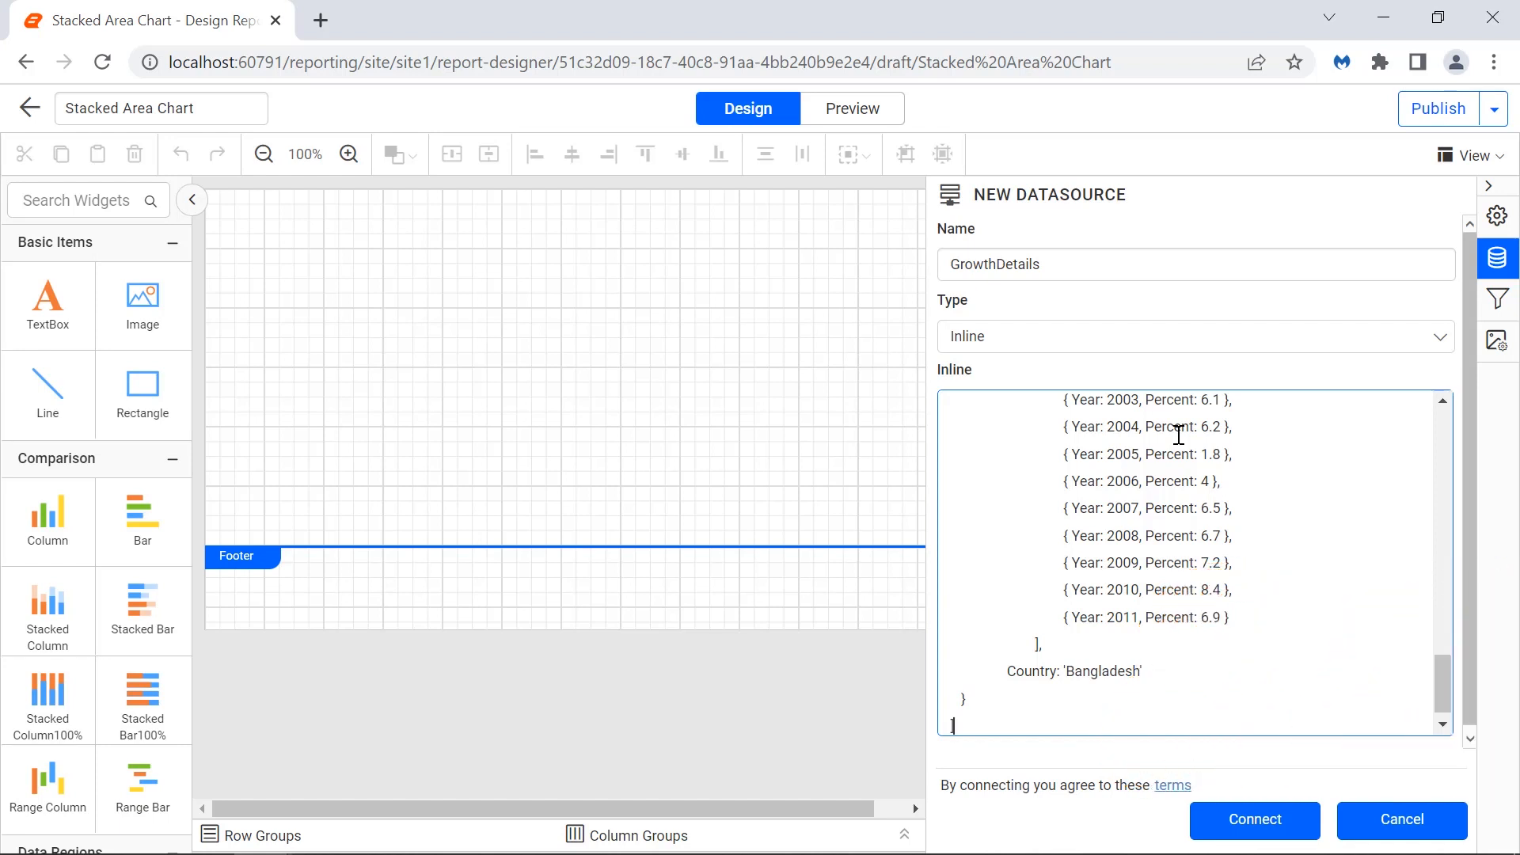
{"action": "left_click", "coordinate": [1228, 820]}
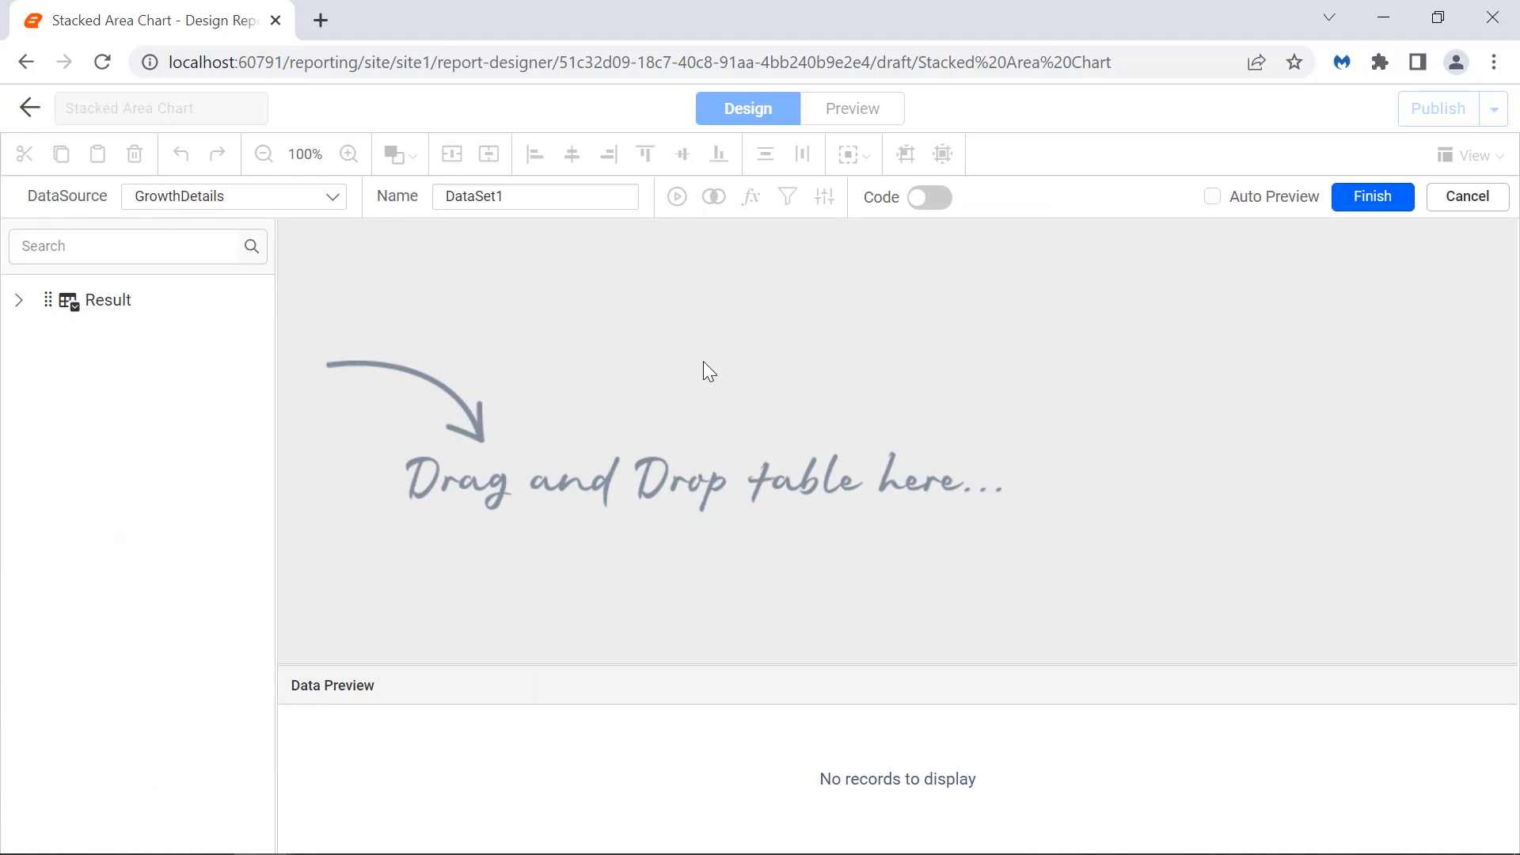
Name the dataset GrowthDataset, add the Result table to it and finish the query.
{"action": "double_click", "coordinate": [612, 204]}
{"action": "type", "text": "GrowthDataset"}
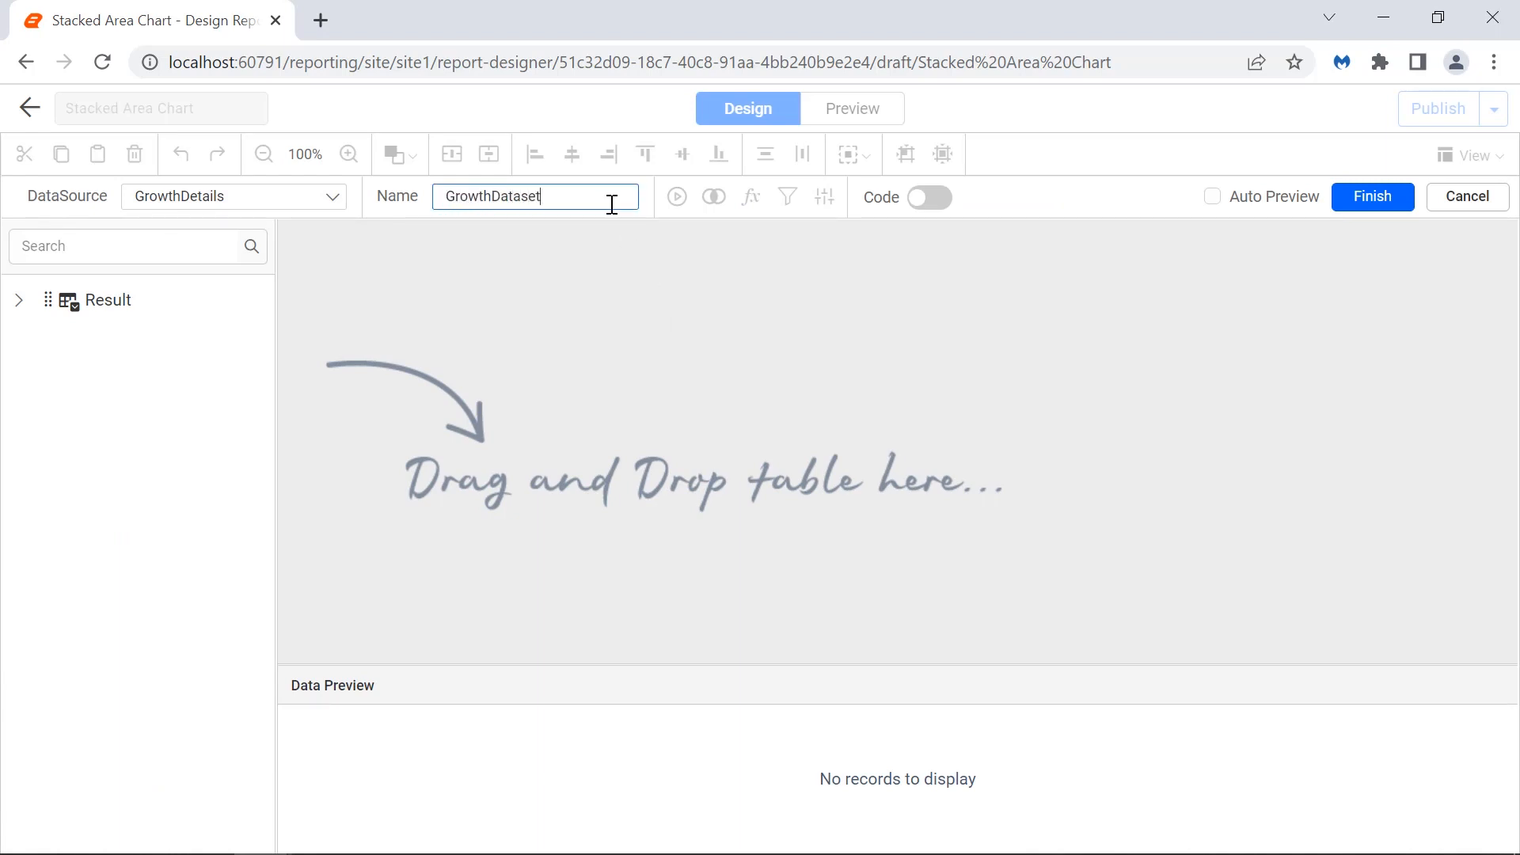
{"action": "left_click_drag", "start_coordinate": [111, 300], "coordinate": [448, 259]}
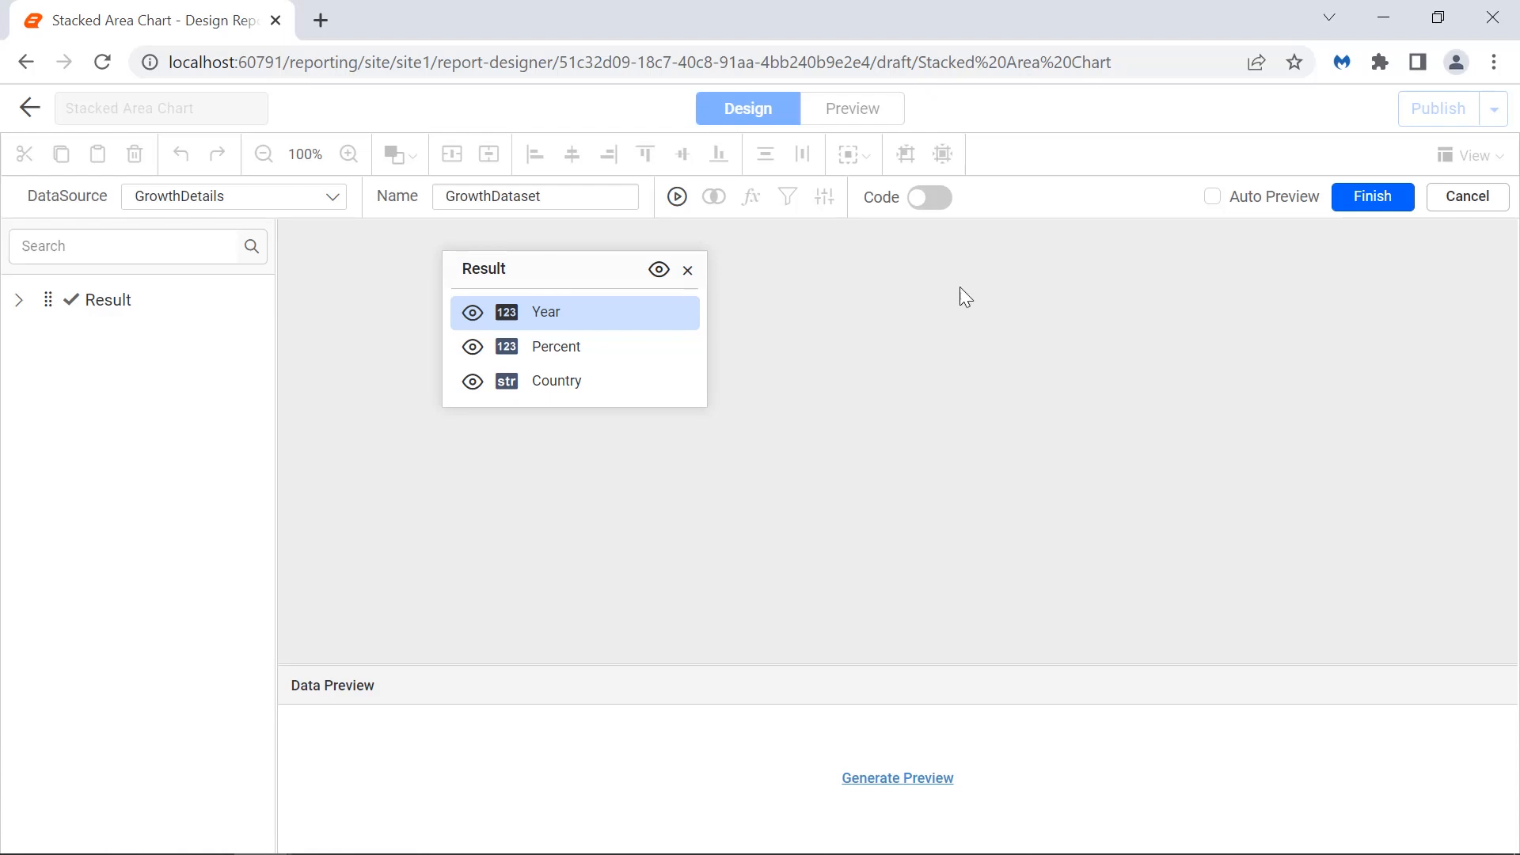
{"action": "left_click", "coordinate": [1371, 198]}
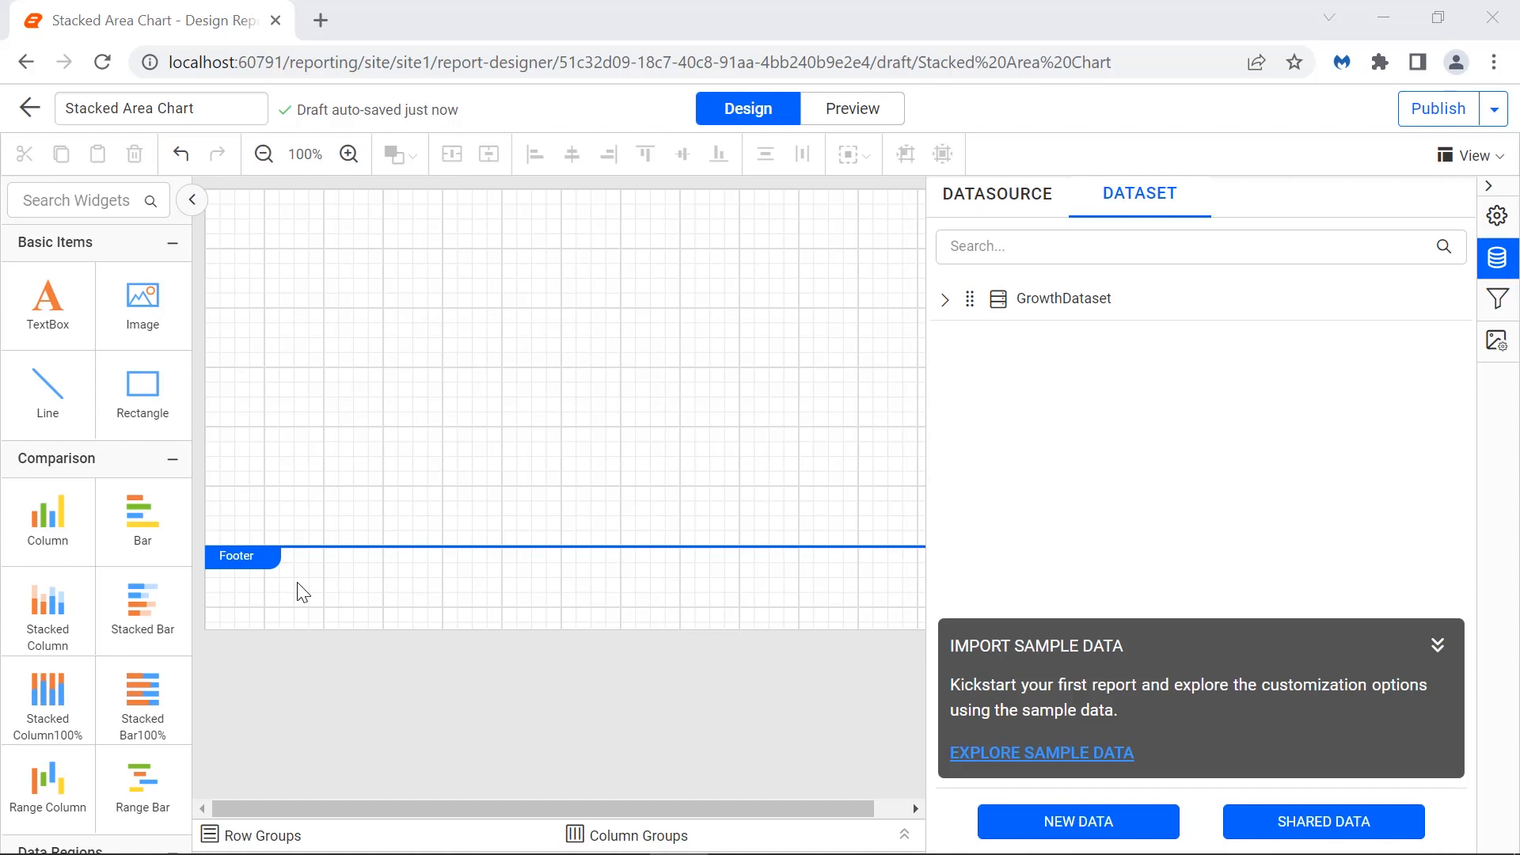
Place a Stacked Area chart at the report body's upper-left corner and enlarge it in width and height.
{"action": "scroll", "coordinate": [144, 649], "scroll_direction": "down", "scroll_amount": 12}
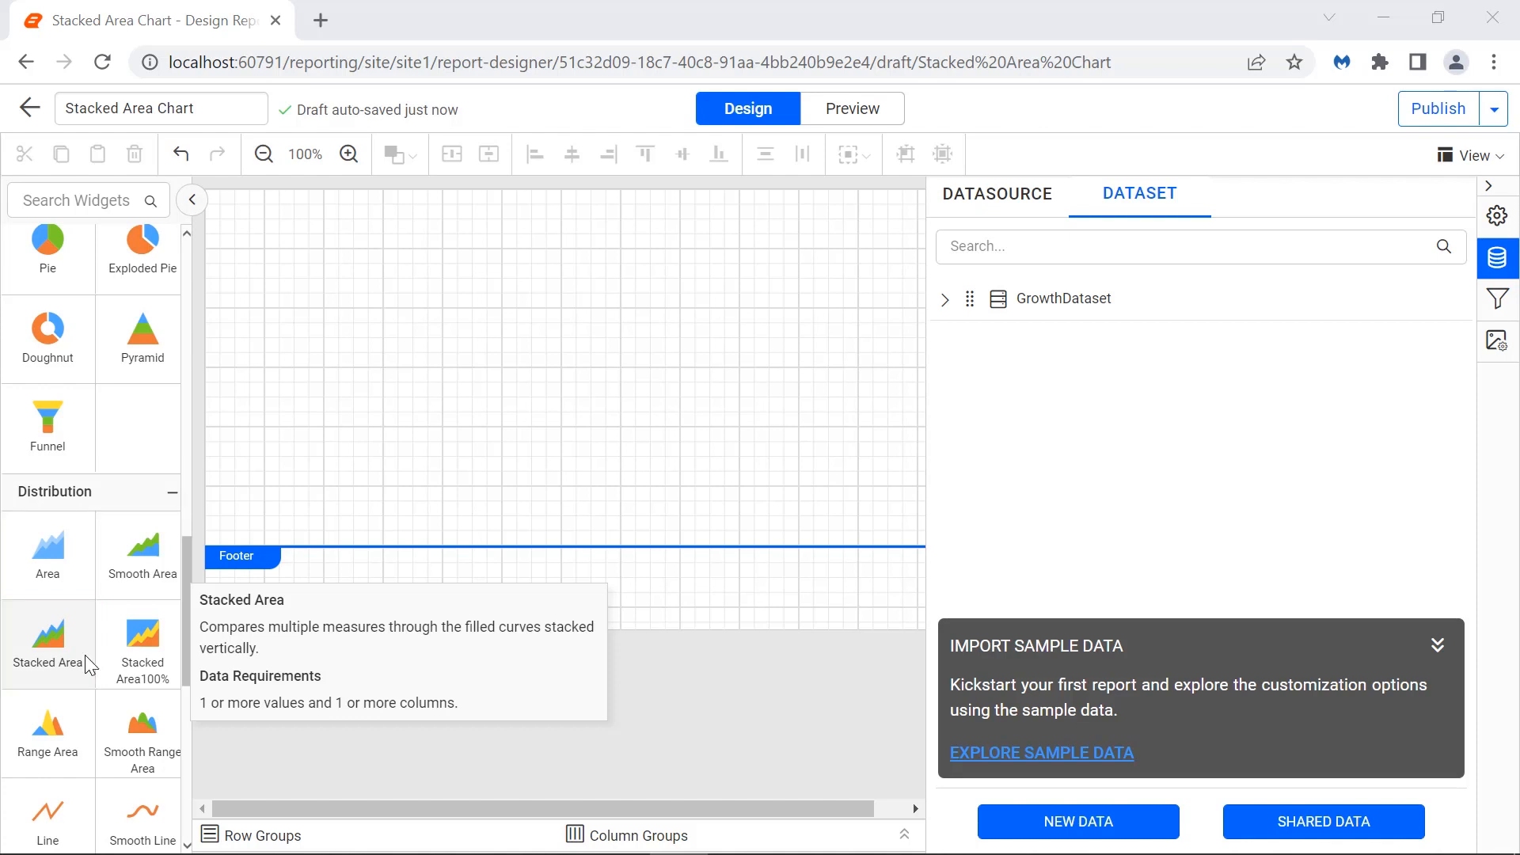
{"action": "left_click_drag", "start_coordinate": [84, 654], "coordinate": [218, 210]}
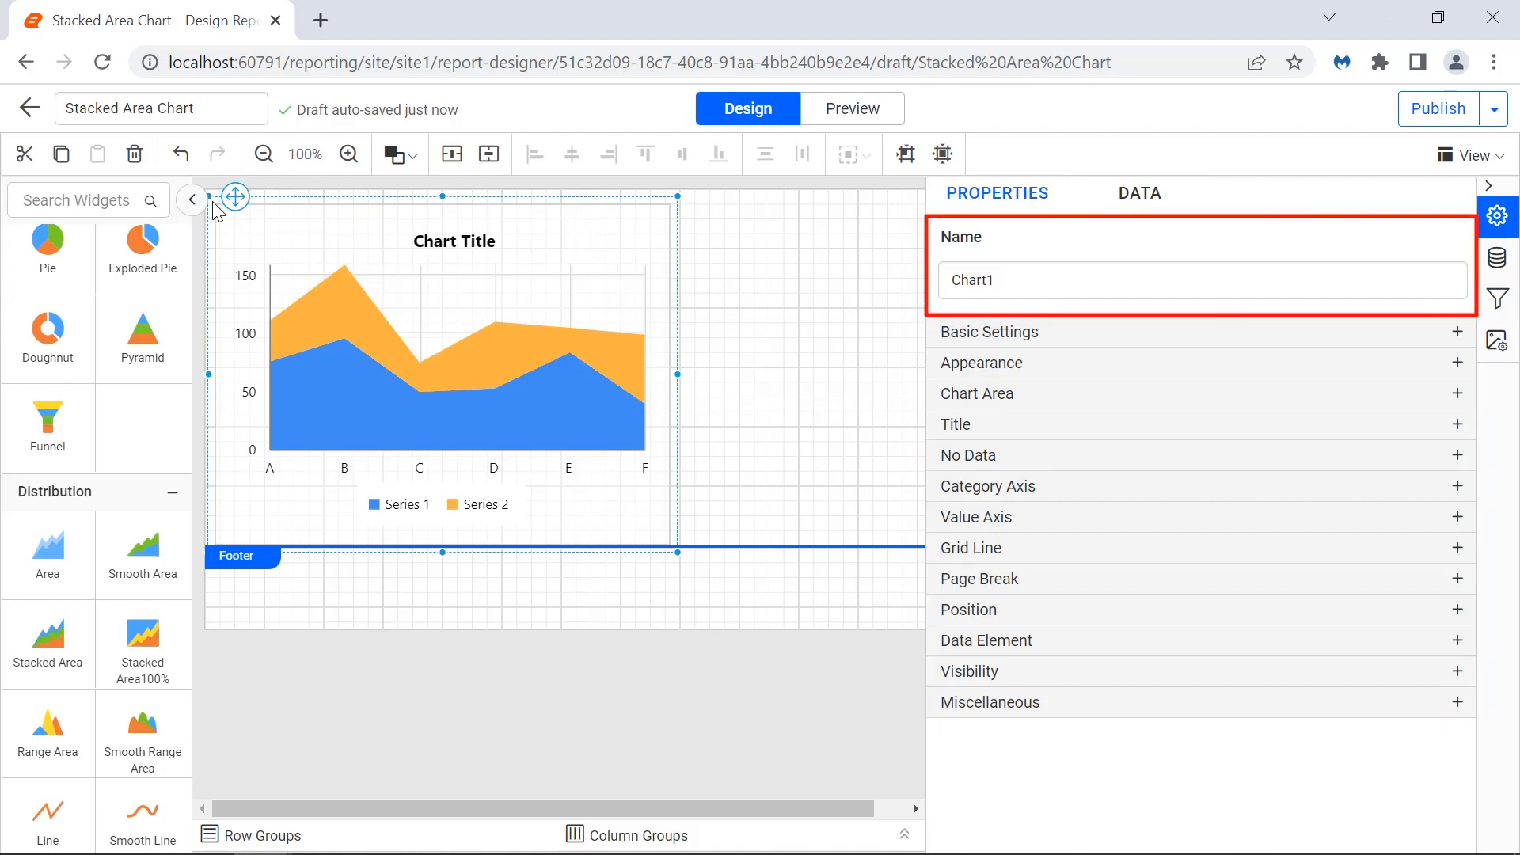
{"action": "left_click_drag", "start_coordinate": [678, 552], "coordinate": [1239, 681]}
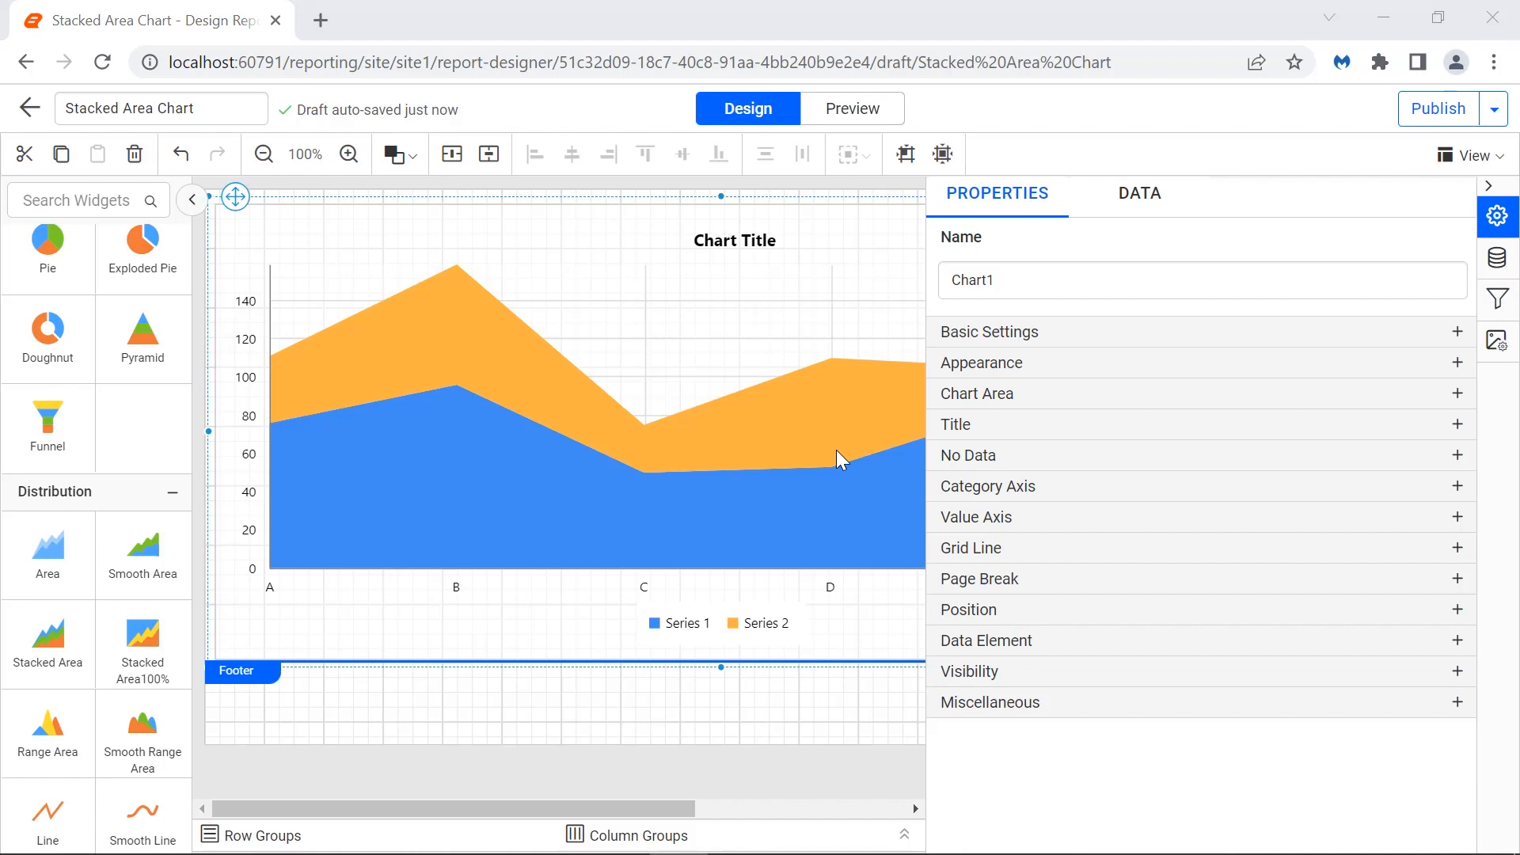
Assign the Percent measure from GrowthDataset to the chart's Y values.
{"action": "left_click", "coordinate": [1143, 220]}
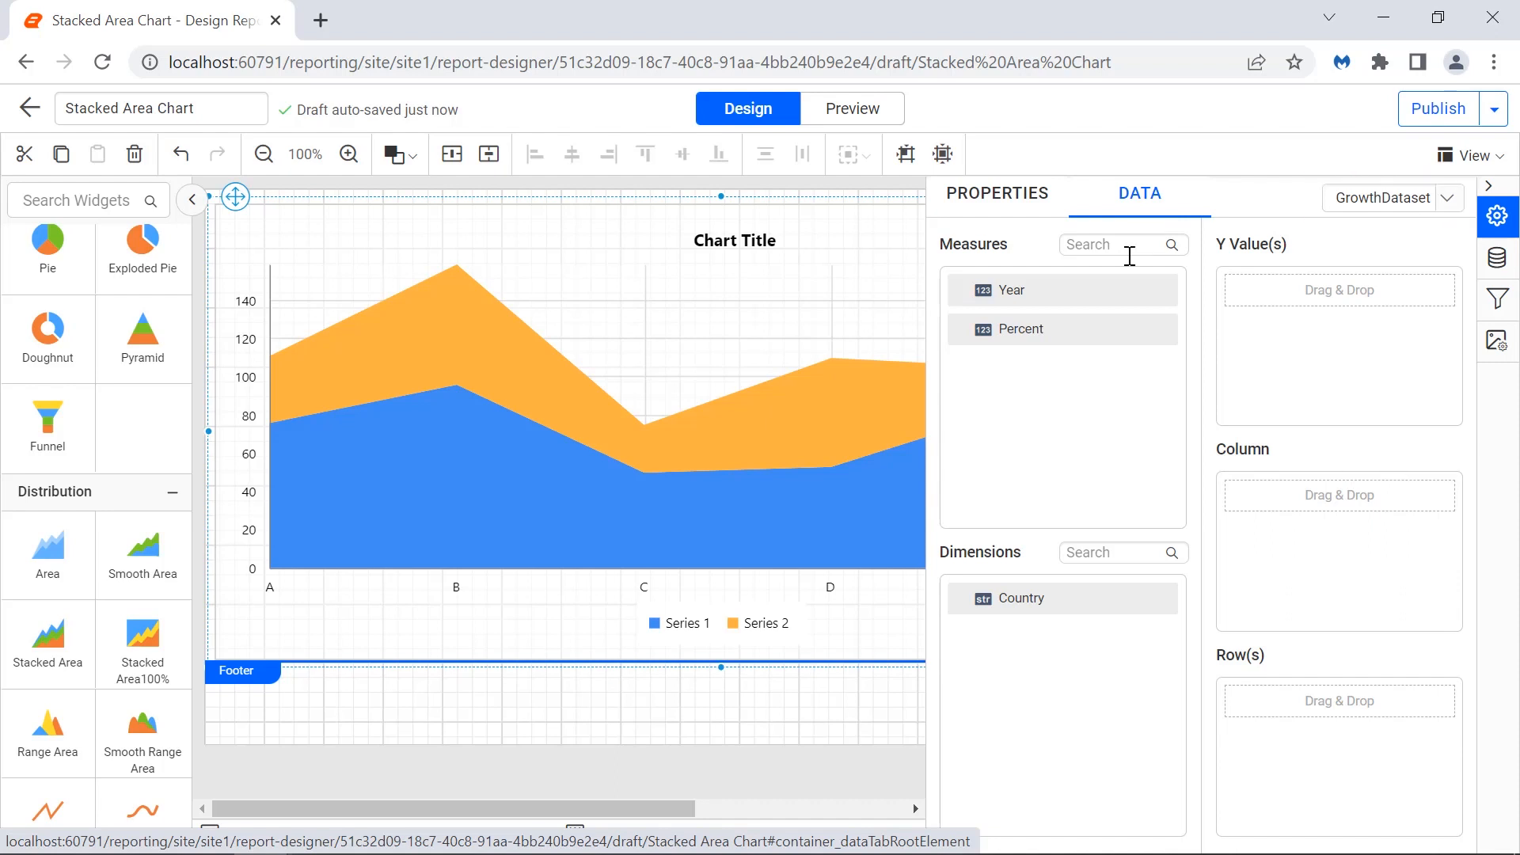
{"action": "left_click_drag", "start_coordinate": [1029, 329], "coordinate": [1230, 305]}
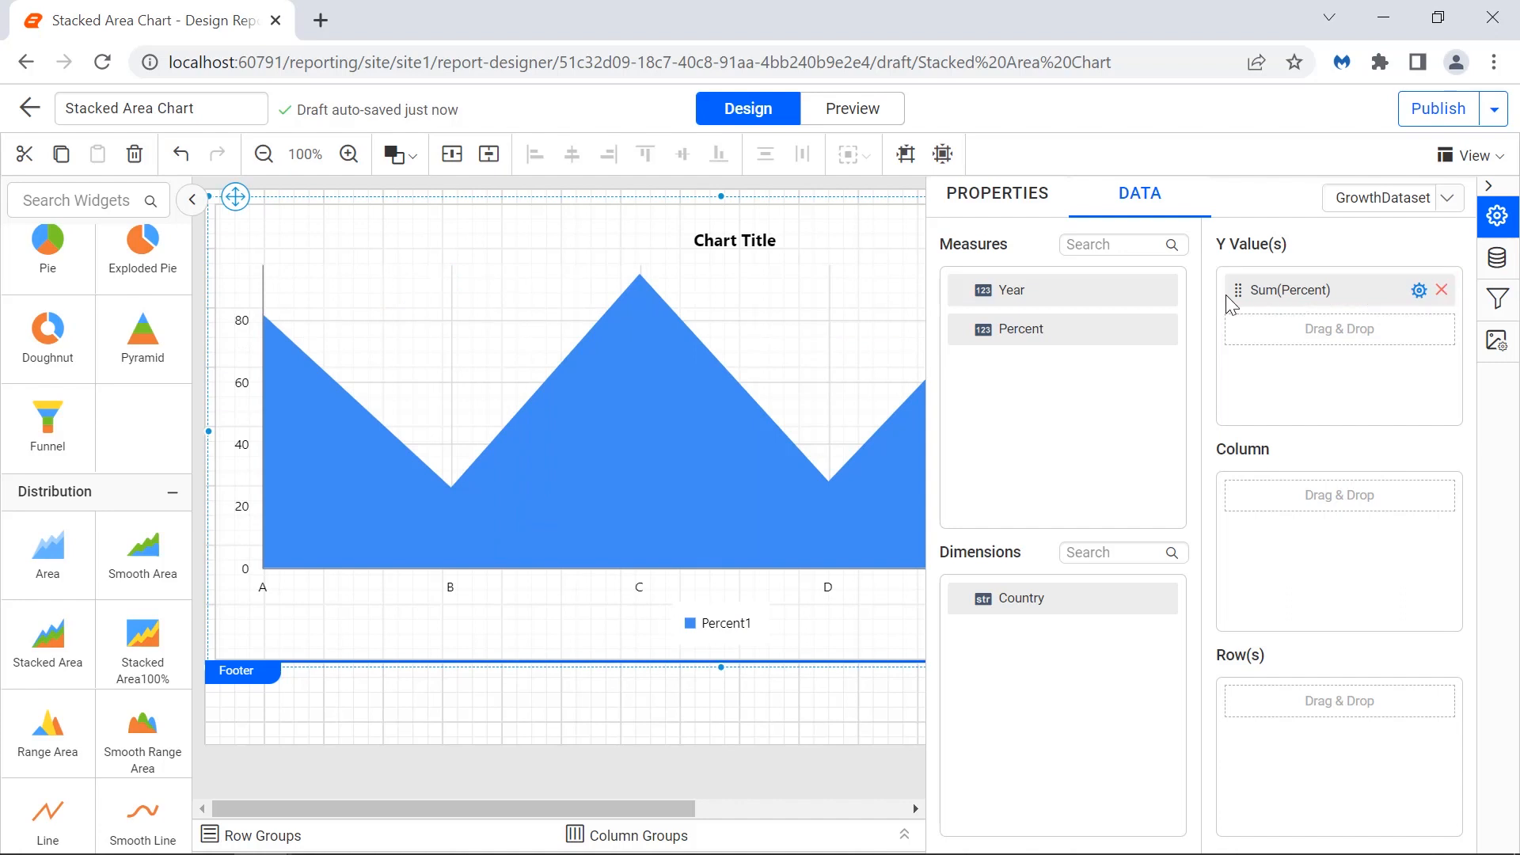
Inspect the expression behind the Percent Y value, preview the report and return to the design view.
{"action": "left_click", "coordinate": [1419, 289]}
{"action": "mouse_move", "coordinate": [1415, 331]}
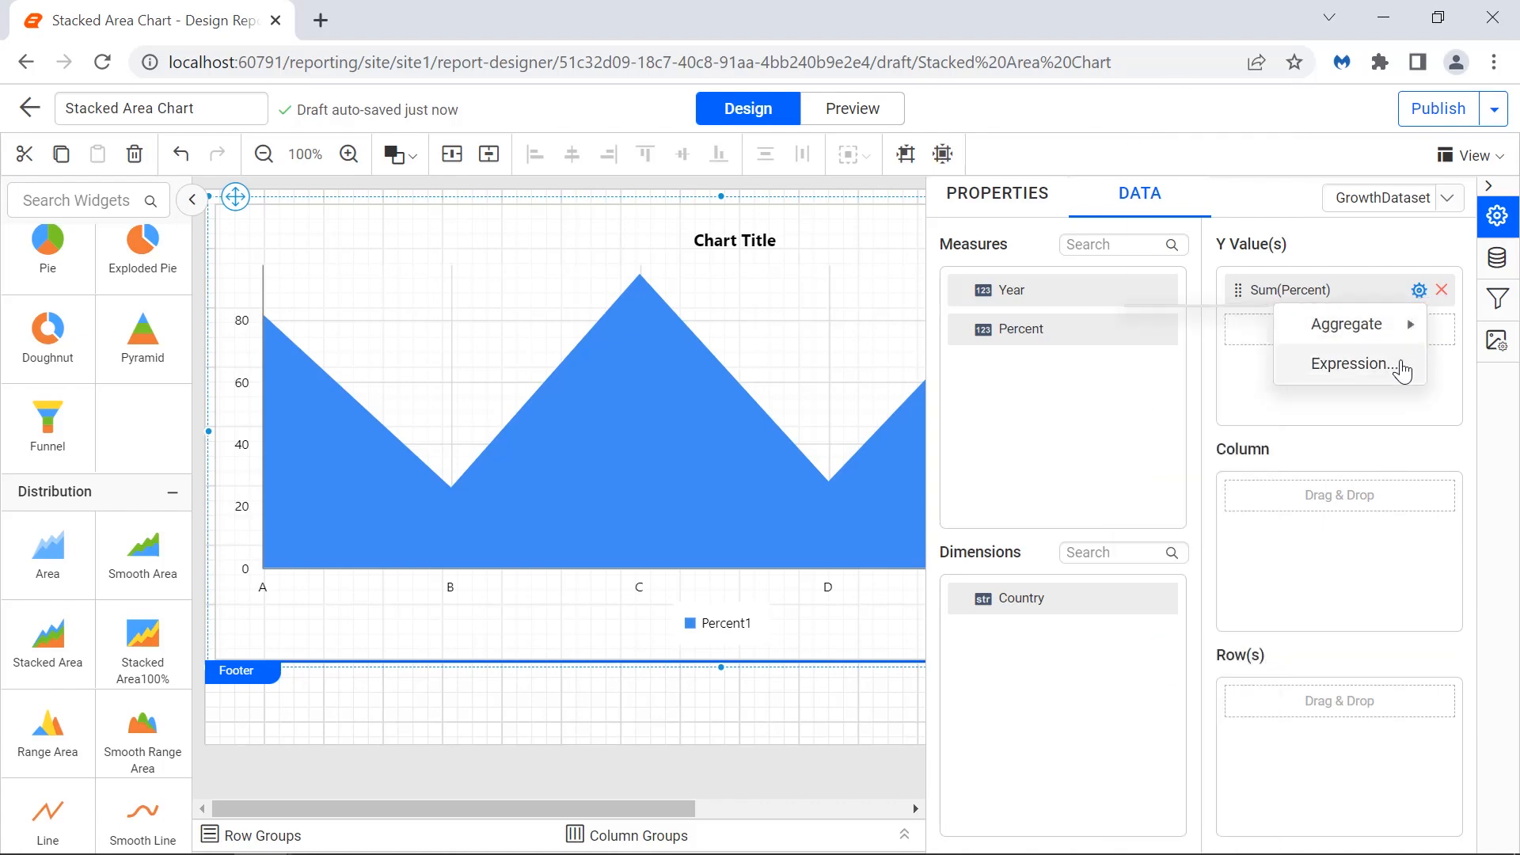
{"action": "left_click", "coordinate": [1311, 366]}
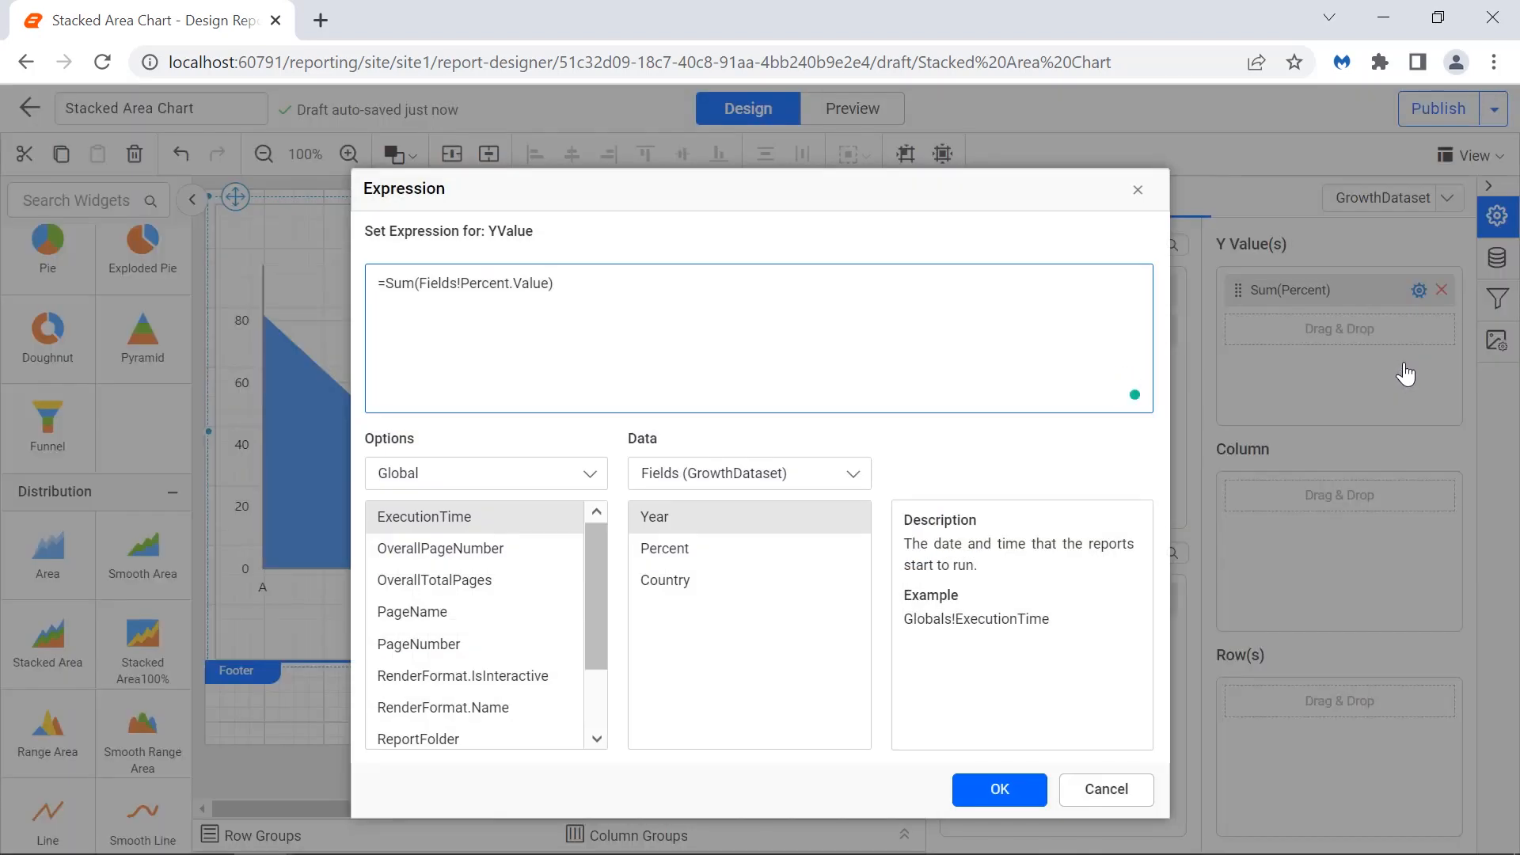
{"action": "left_click", "coordinate": [1140, 192]}
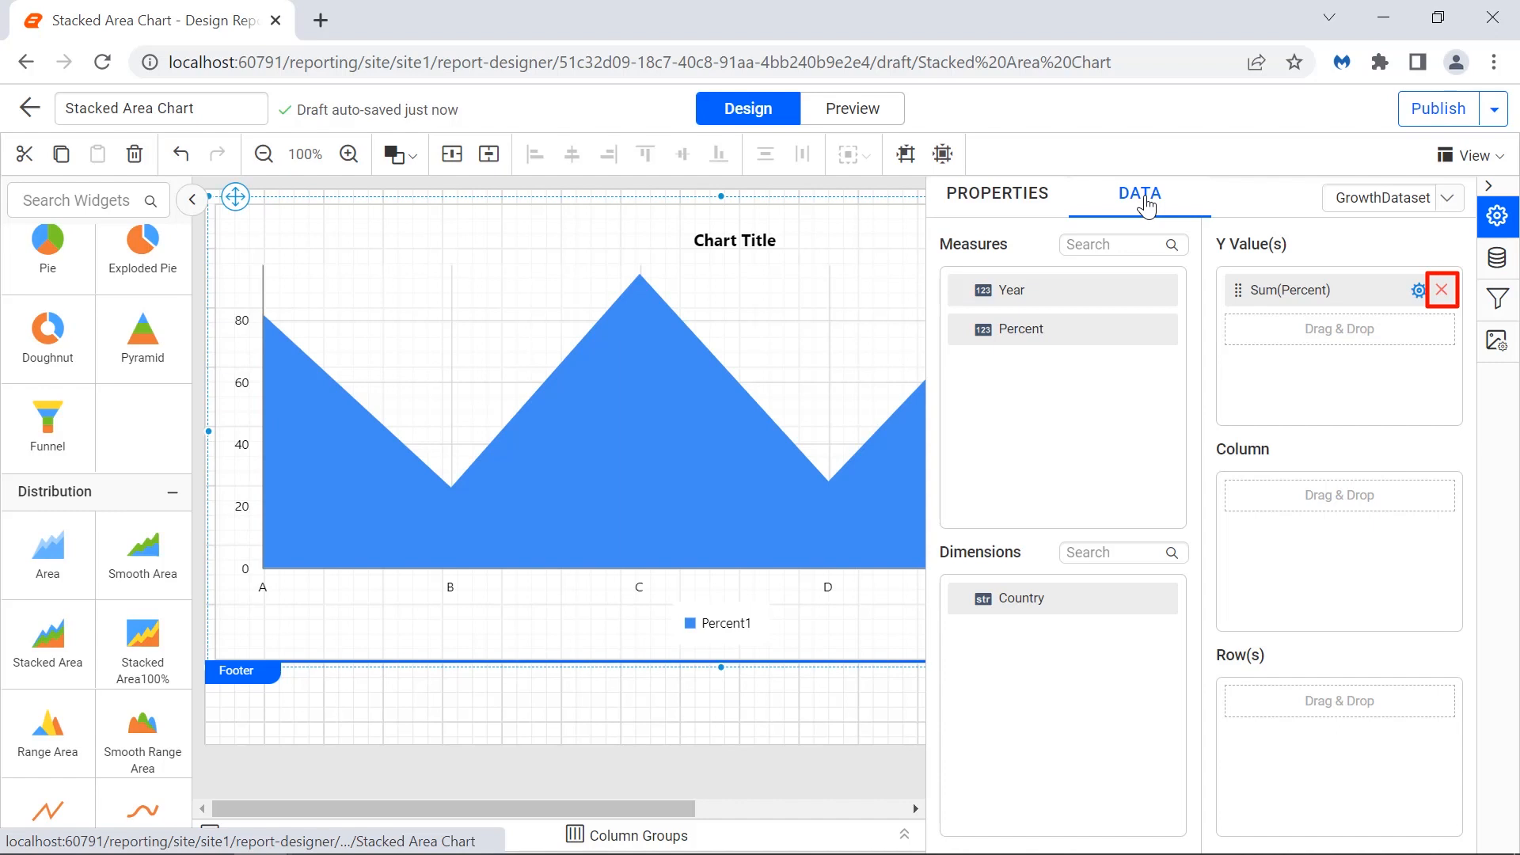
{"action": "left_click", "coordinate": [891, 115]}
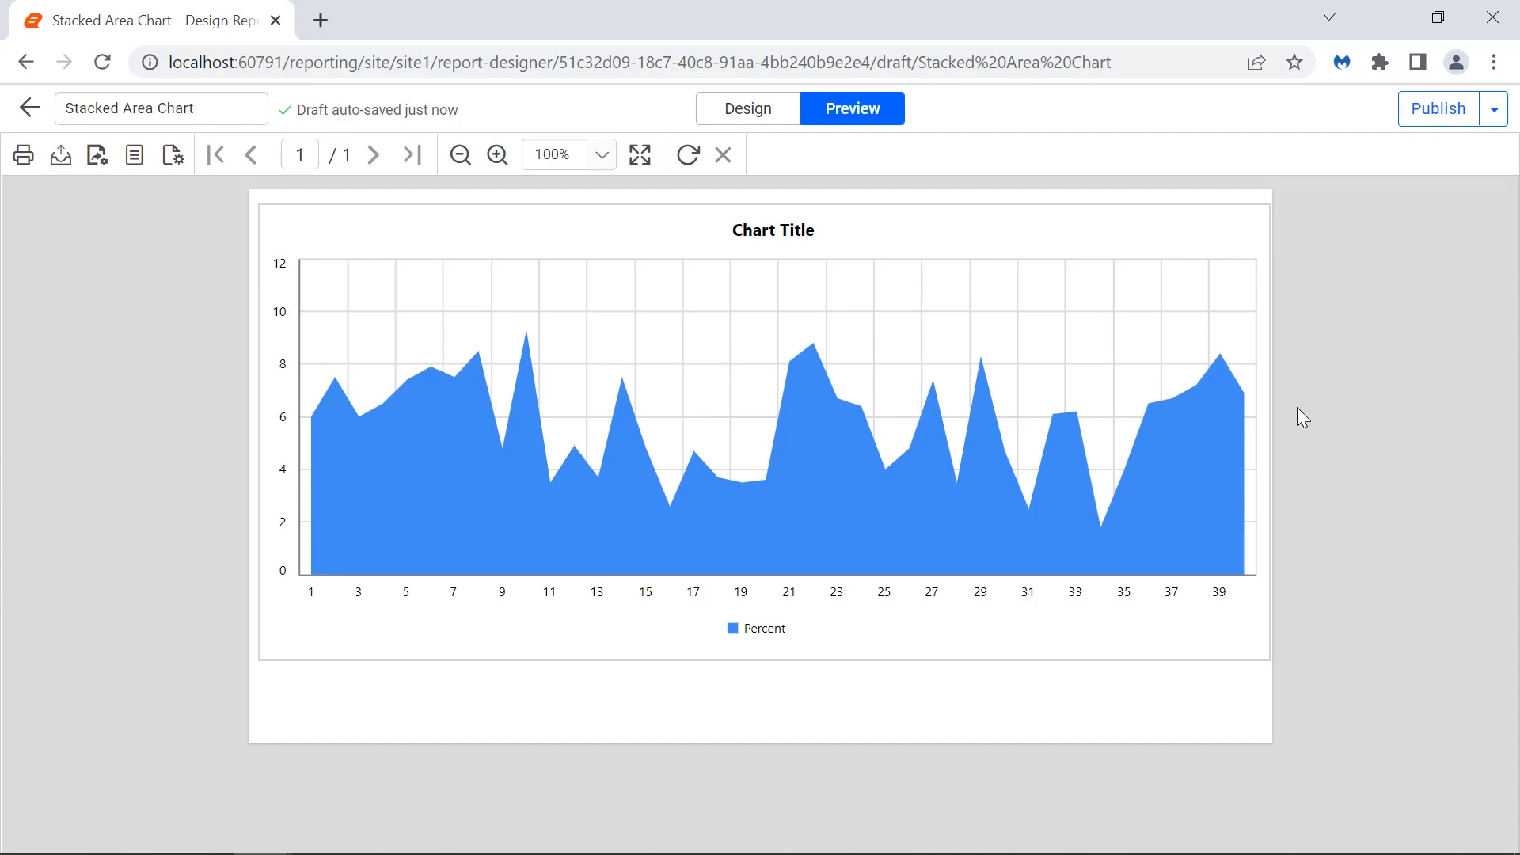
{"action": "left_click", "coordinate": [774, 119]}
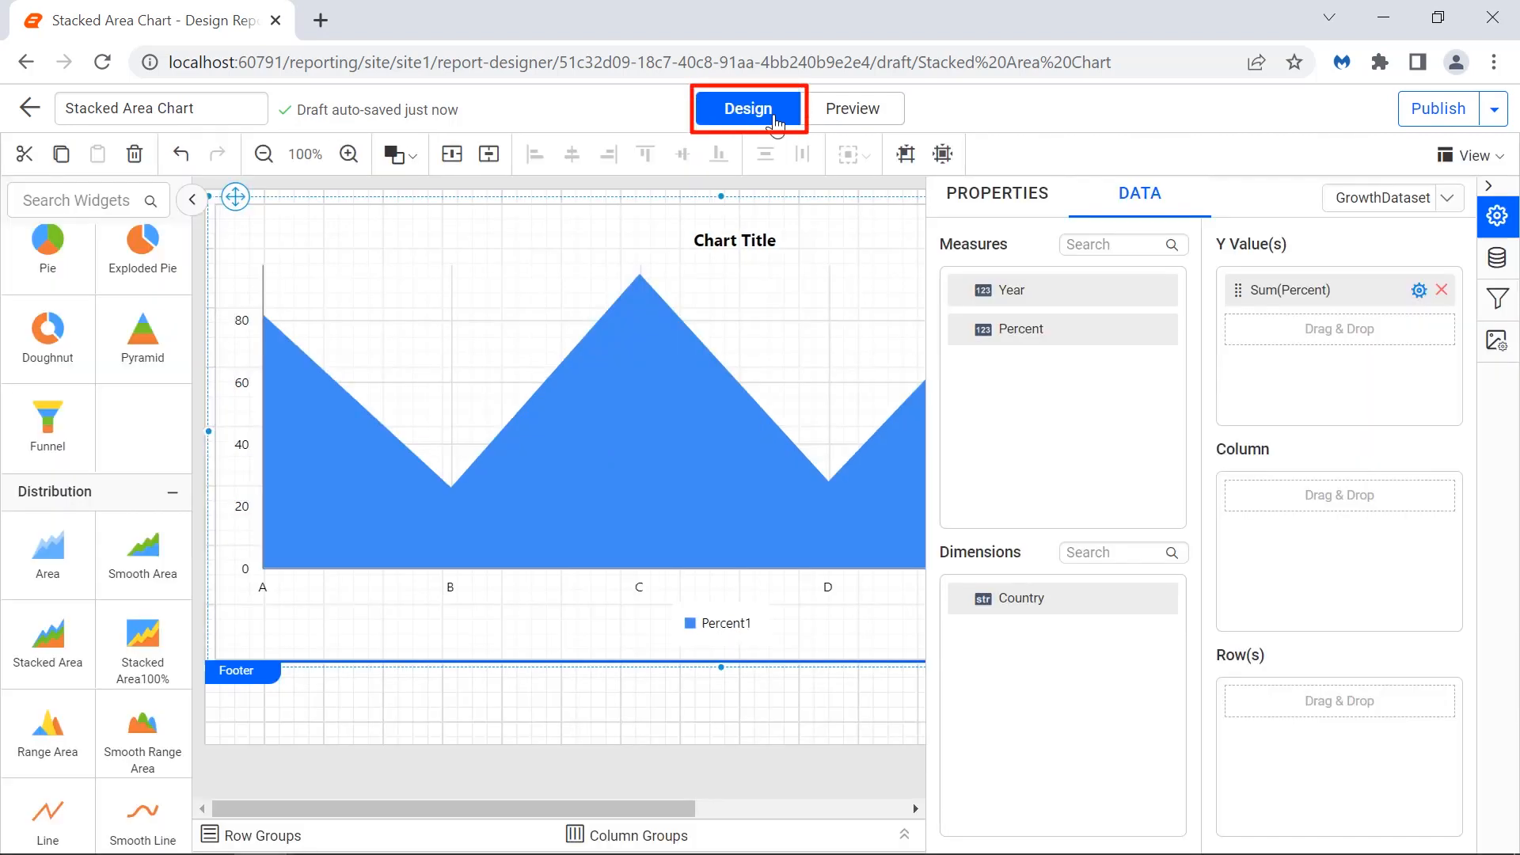
Assign the Year field to the chart's column, preview the report and return to the design view.
{"action": "left_click_drag", "start_coordinate": [1011, 290], "coordinate": [1226, 496]}
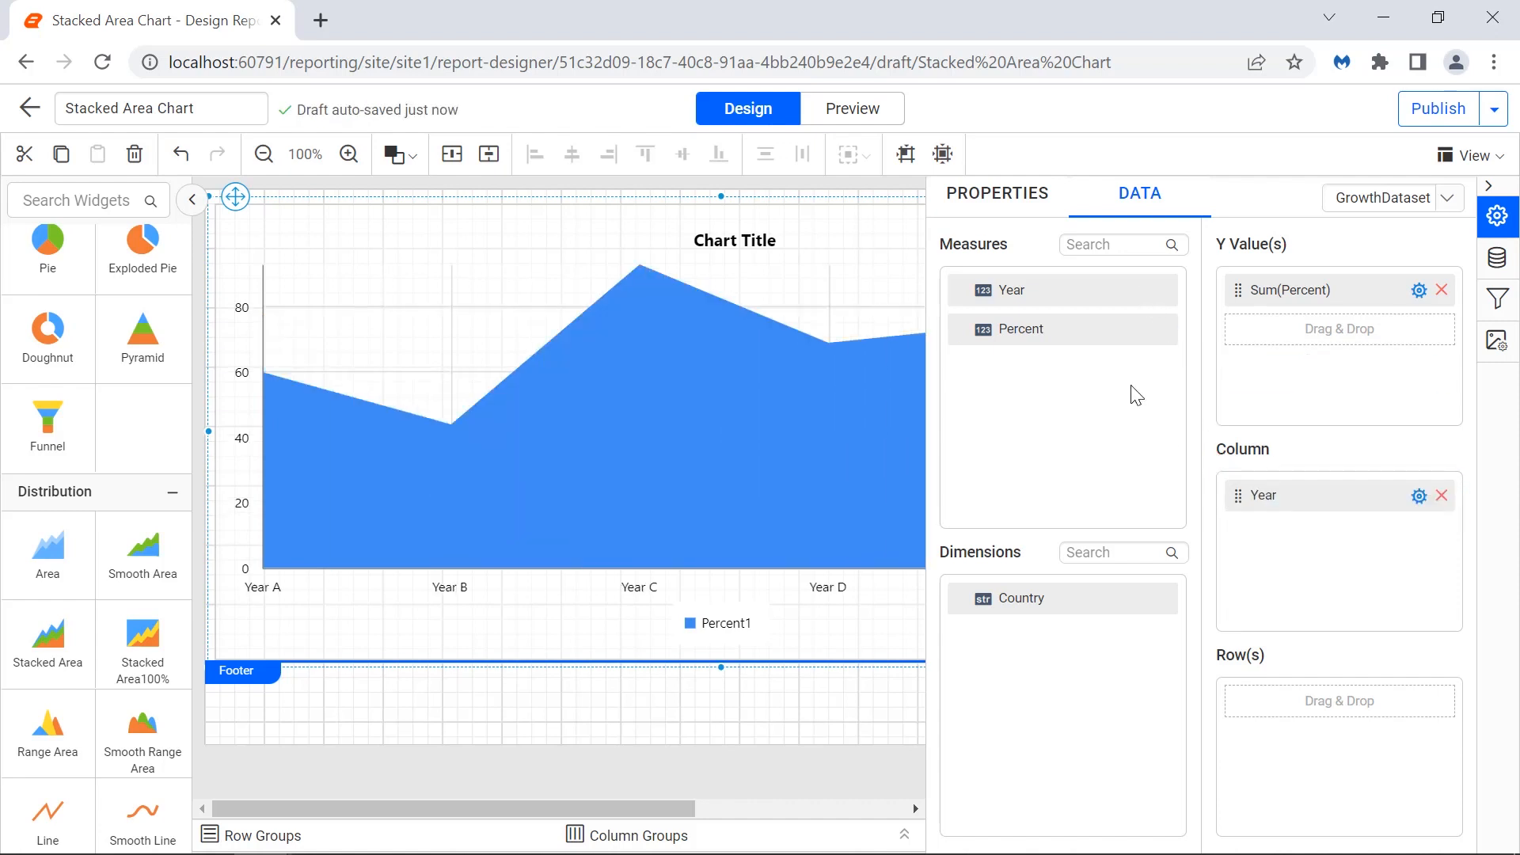
{"action": "left_click", "coordinate": [887, 123]}
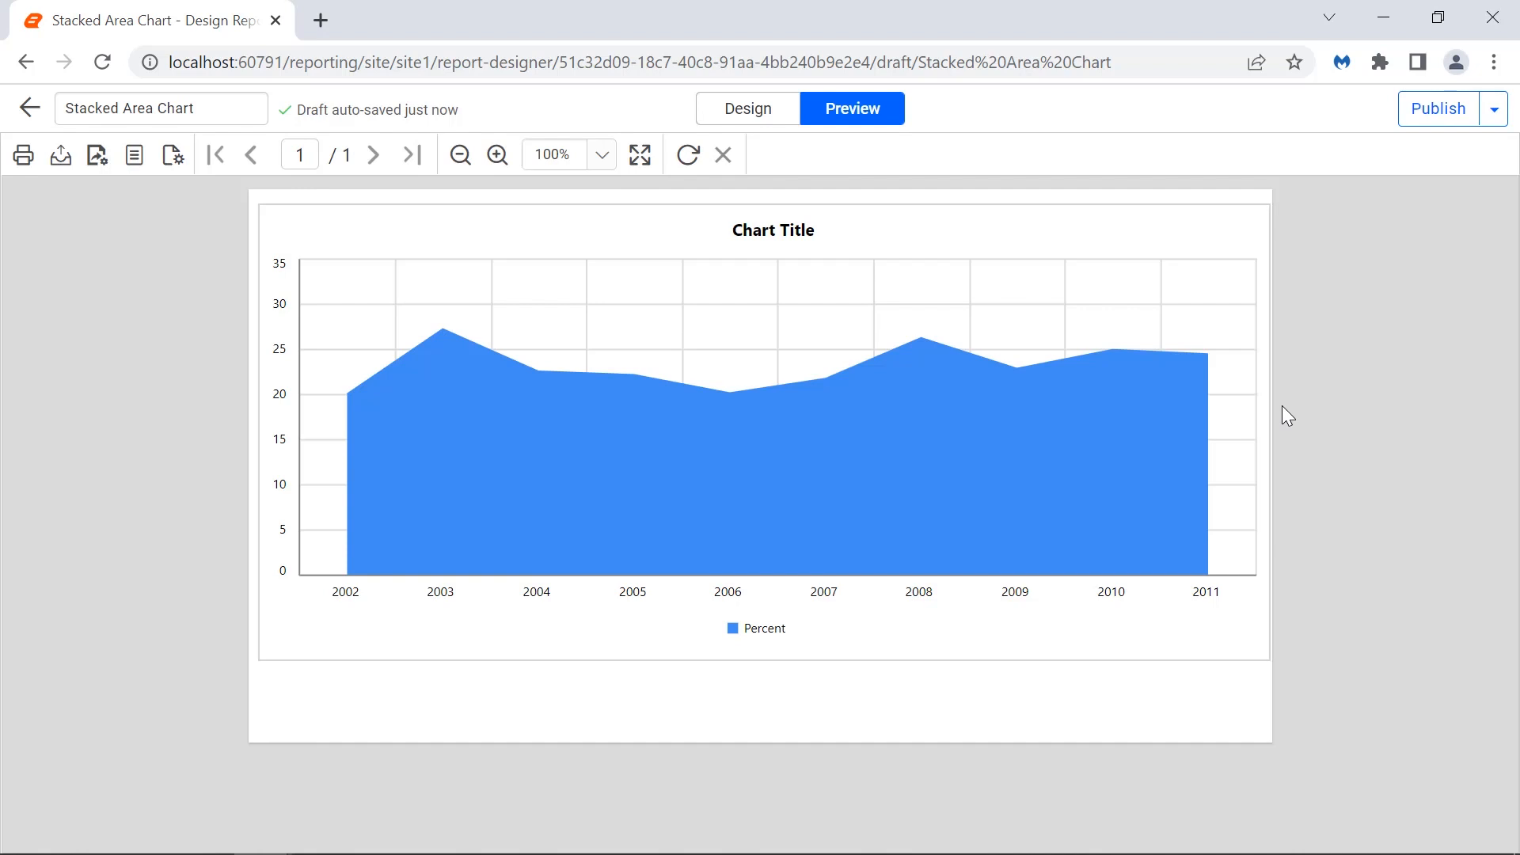
{"action": "left_click", "coordinate": [765, 121]}
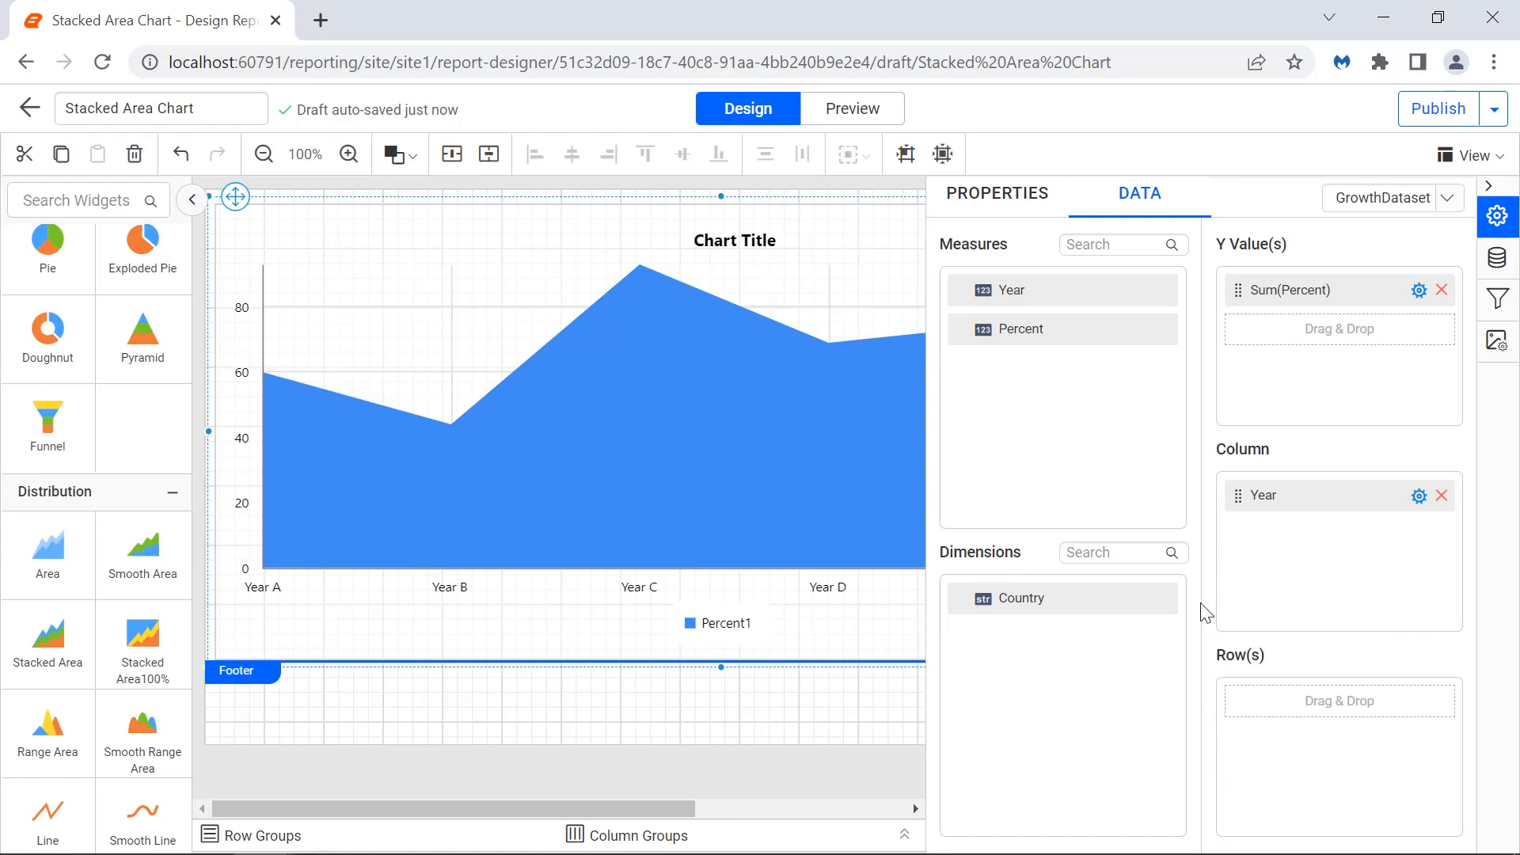
Assign the Country dimension to the chart's rows, preview the report and return to the design view.
{"action": "left_click_drag", "start_coordinate": [1140, 610], "coordinate": [1243, 705]}
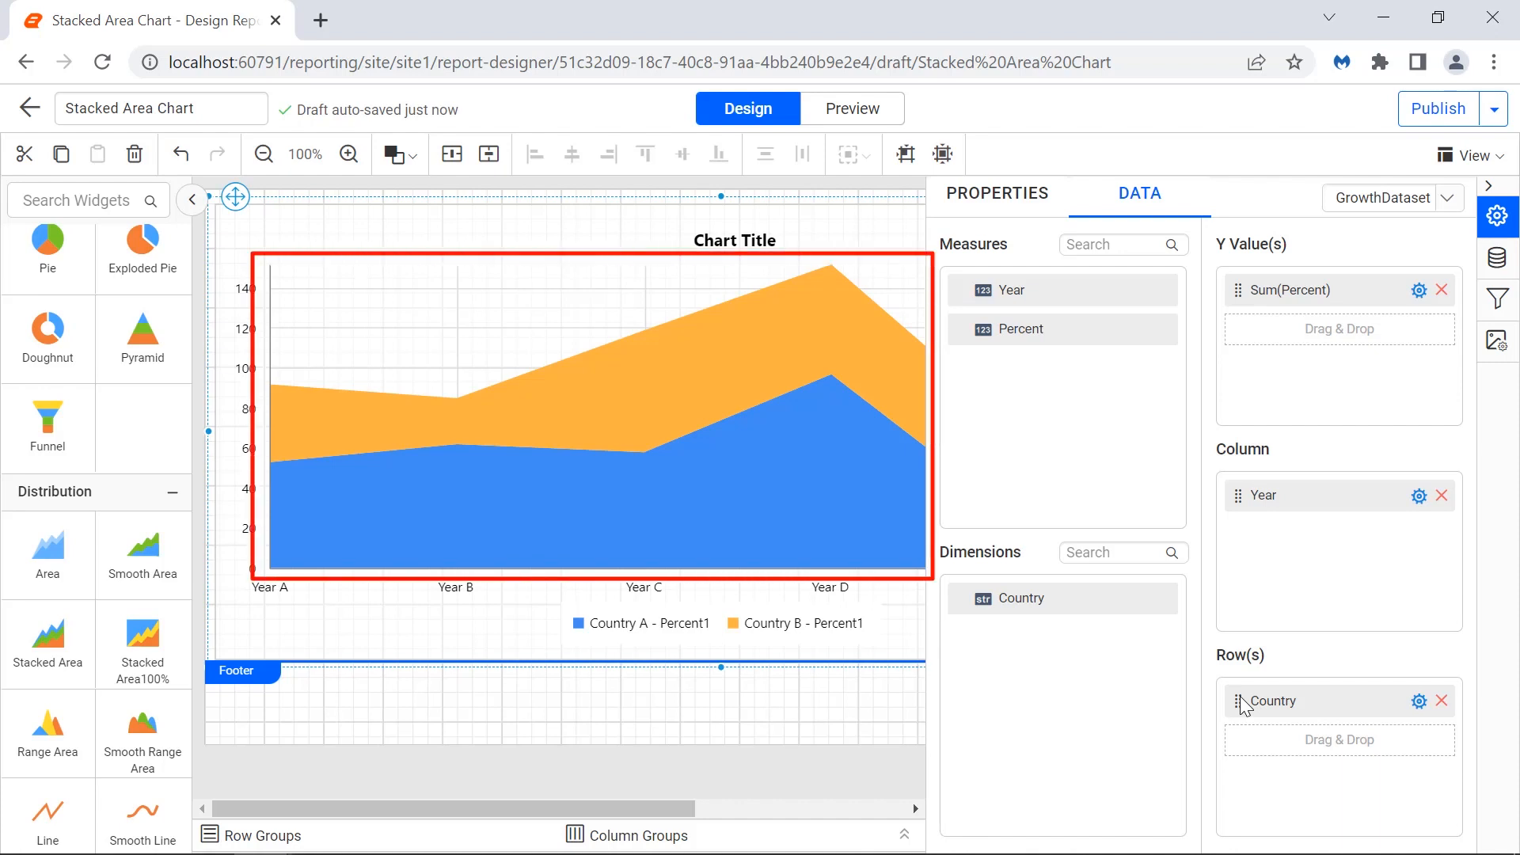
{"action": "left_click", "coordinate": [861, 113]}
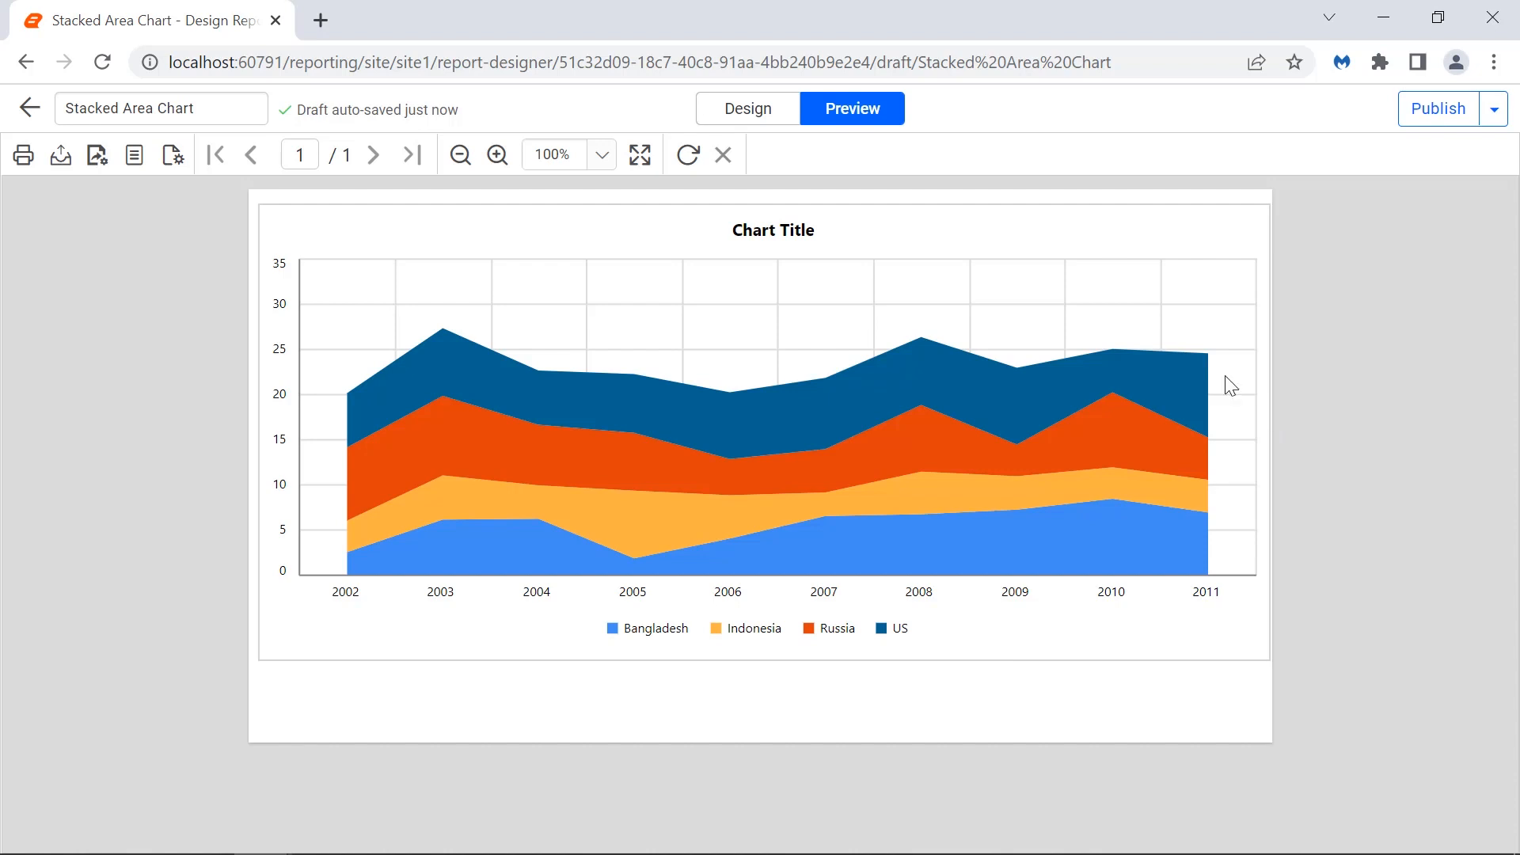
{"action": "left_click", "coordinate": [780, 121]}
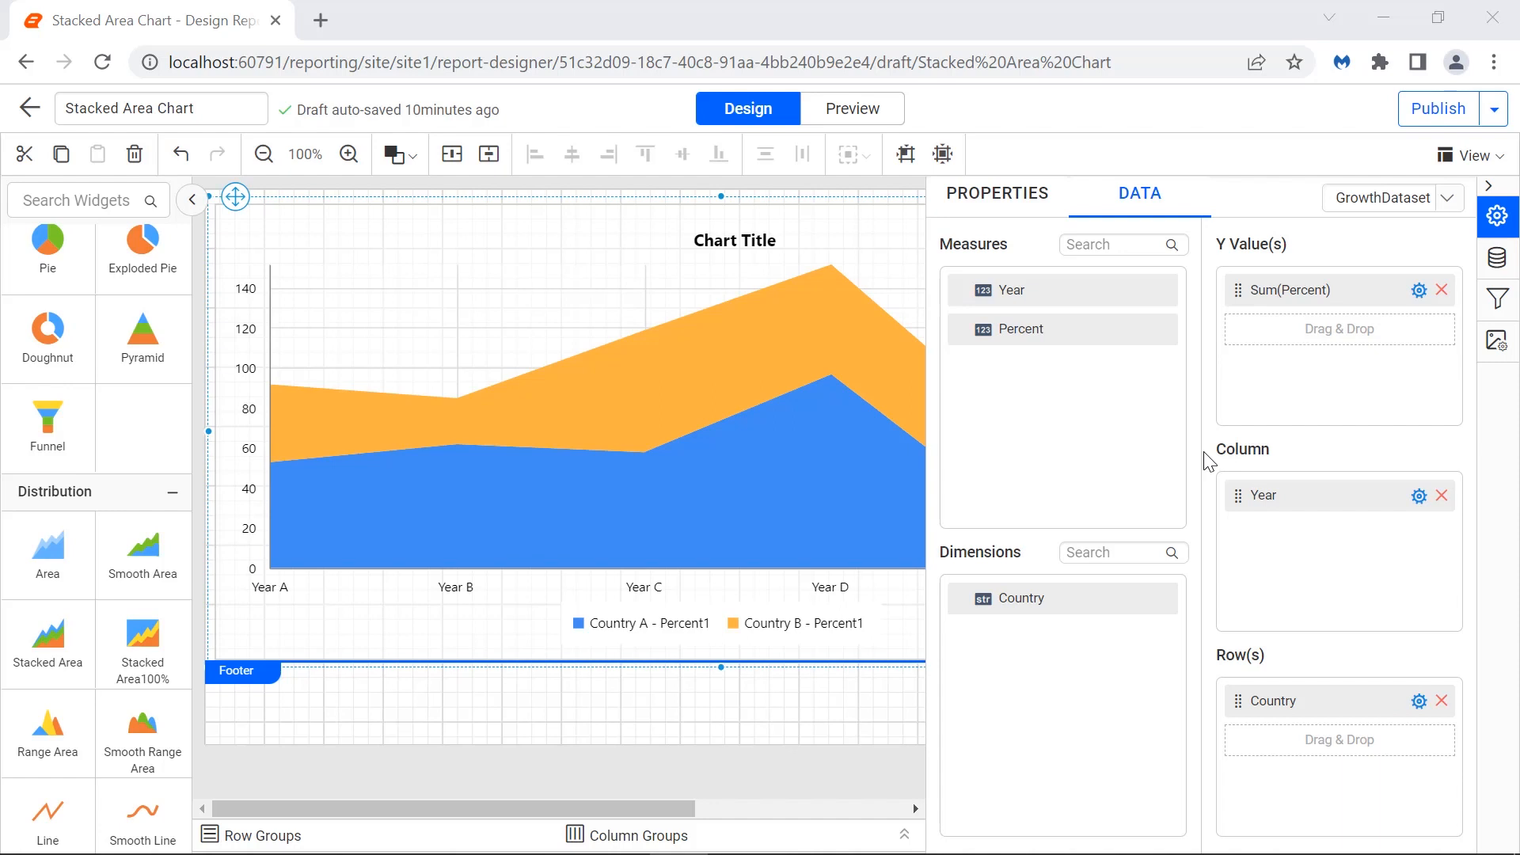
Set the Percent1 series tooltip expression to ="Growth Percentage: " & Fields!Percent.Value + "%" +"<br>" + "Year: " & Fields!Year.Value +"<br>" + "Country: " + Fields!Country.Value.
{"action": "left_click", "coordinate": [1022, 220]}
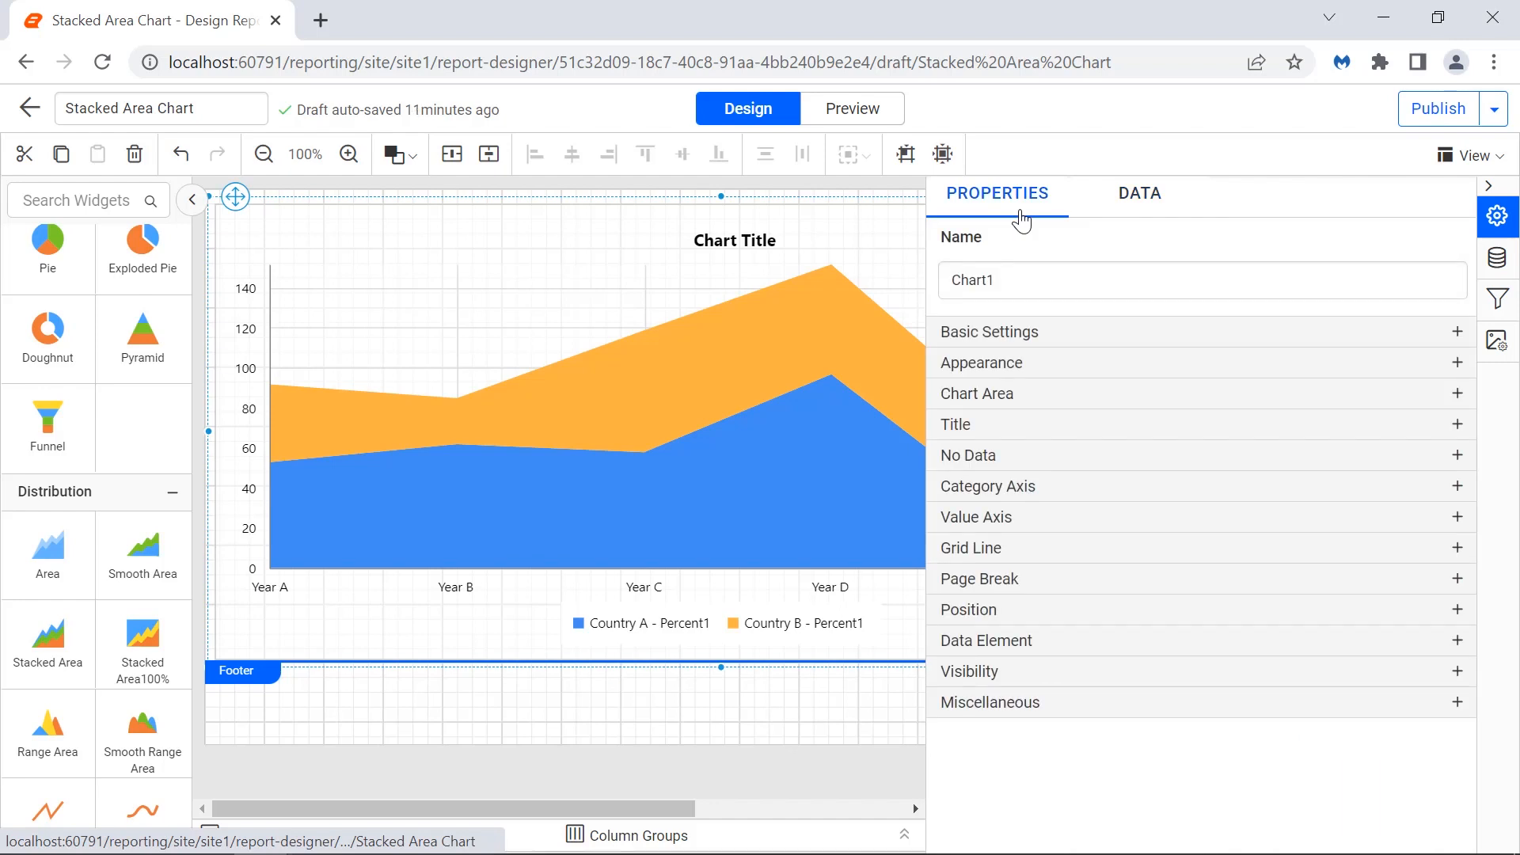
{"action": "left_click", "coordinate": [1164, 332]}
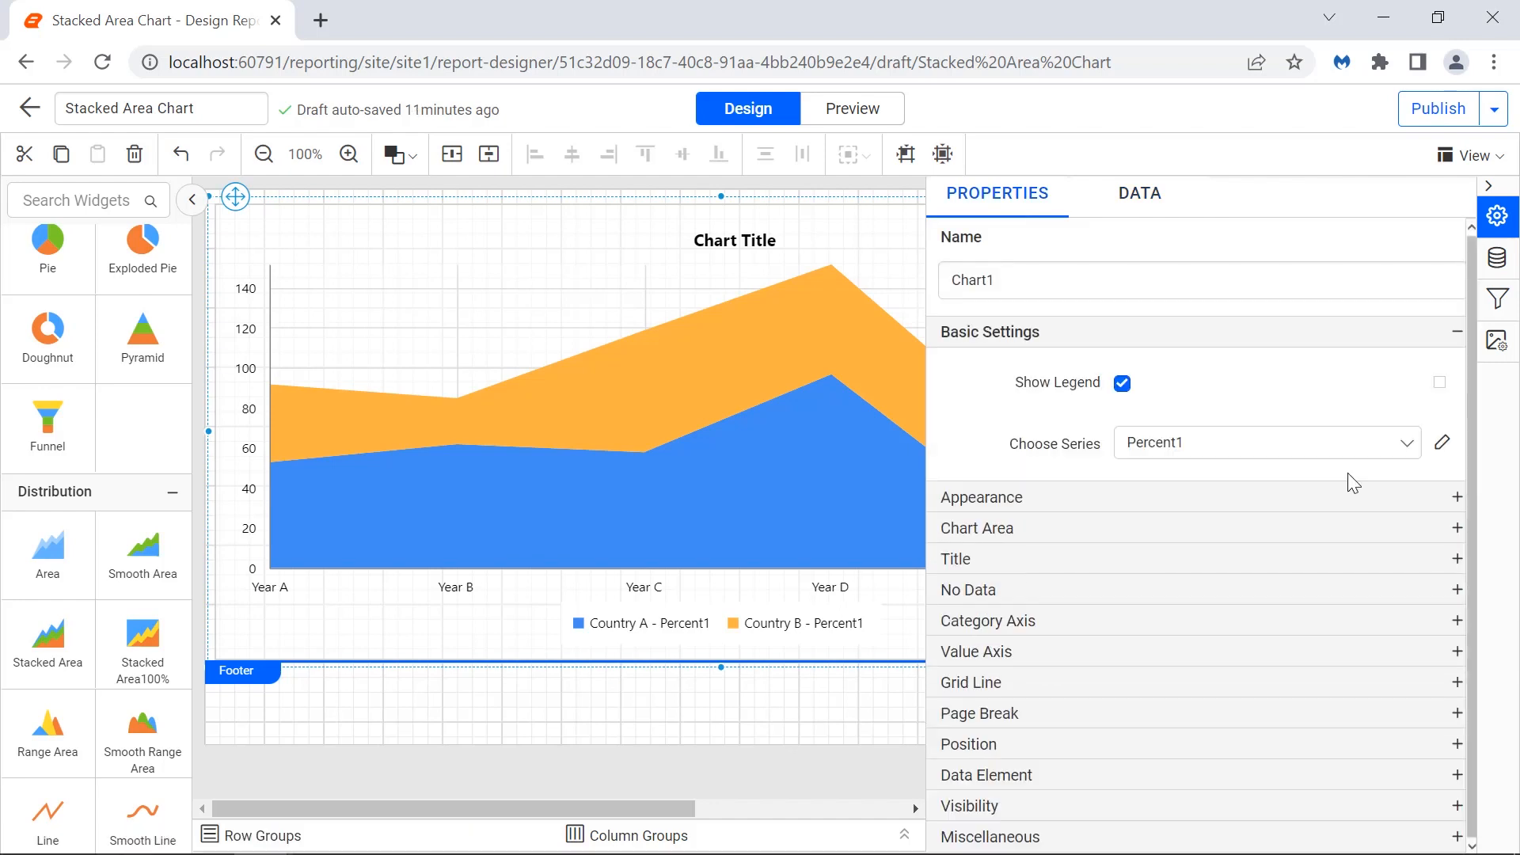
{"action": "left_click", "coordinate": [1442, 445]}
{"action": "left_click", "coordinate": [1440, 704]}
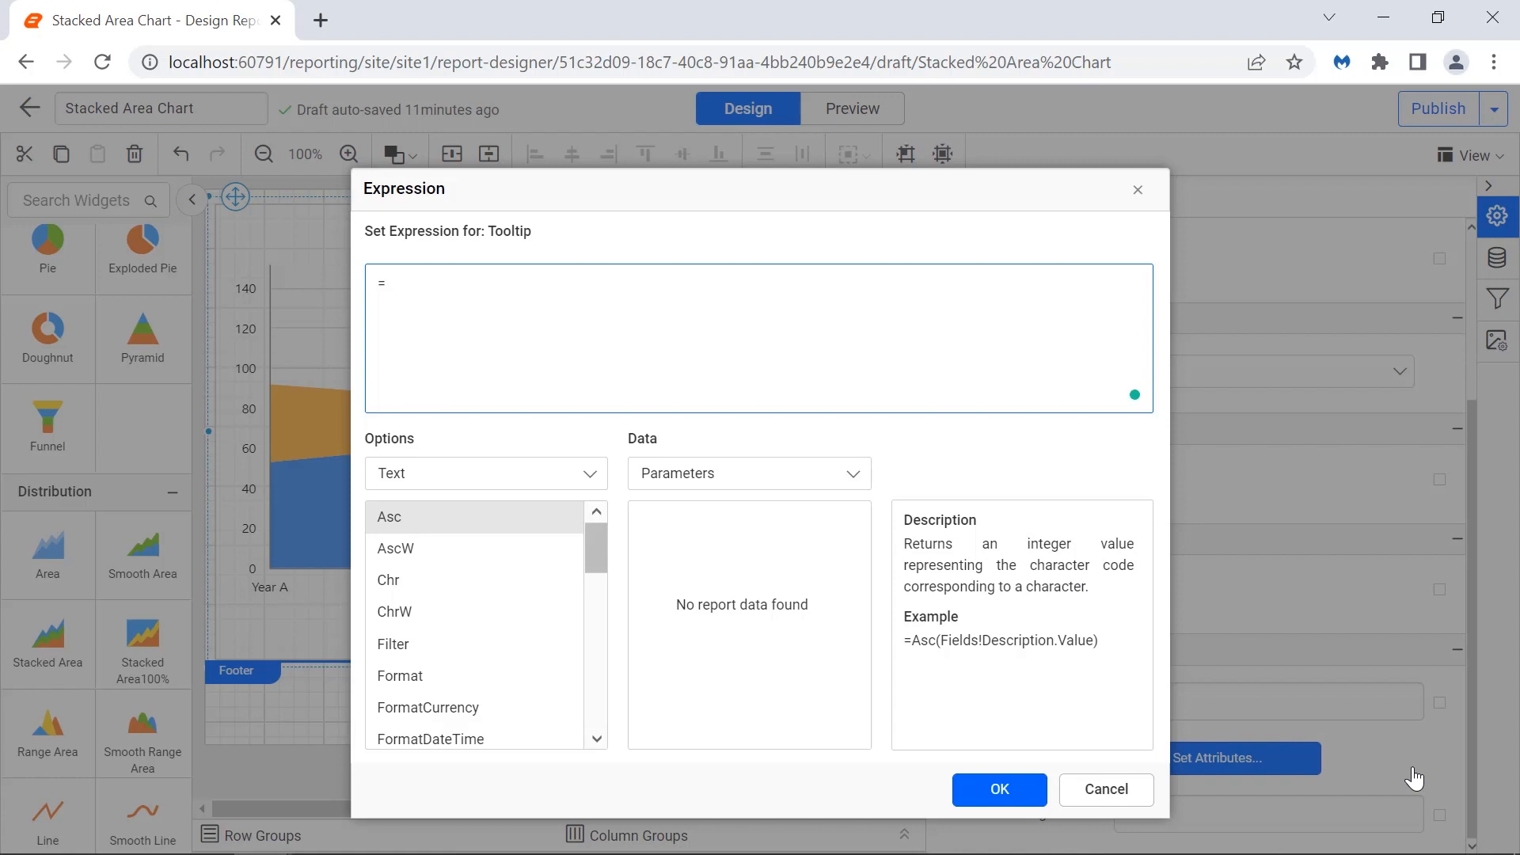
{"action": "left_click", "coordinate": [1051, 386]}
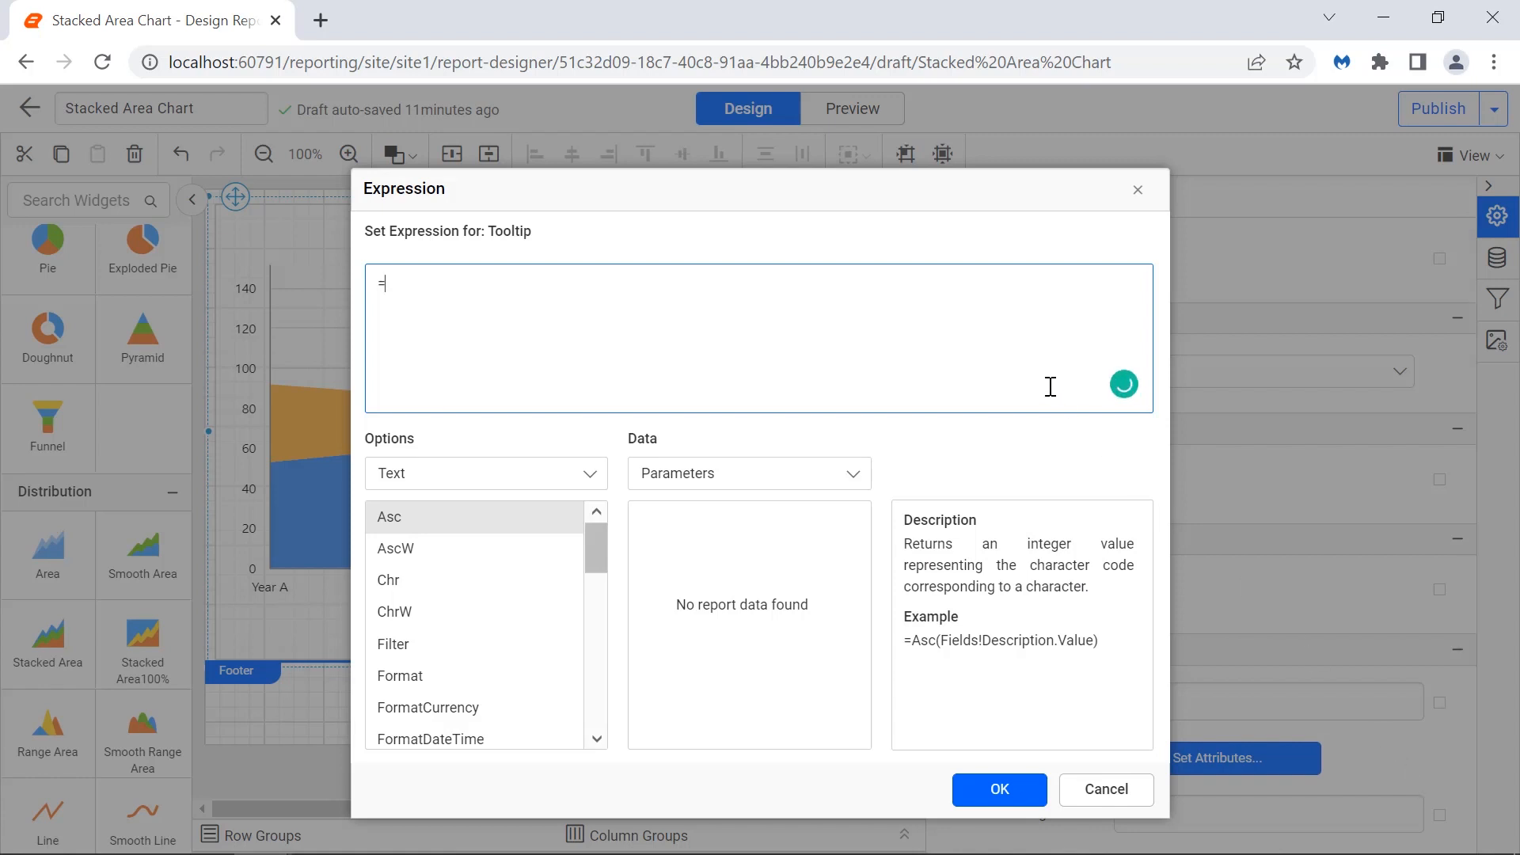
{"action": "key", "text": "ctrl+a"}
{"action": "type", "text": "=\"Growth Percentage: \" & Fields!Percent.Value + \"%\" +\"<br>\" + \"Year: \" & Fields!Year.Value +\"<br>\" + \"Country: \" + Fields!Country.Value"}
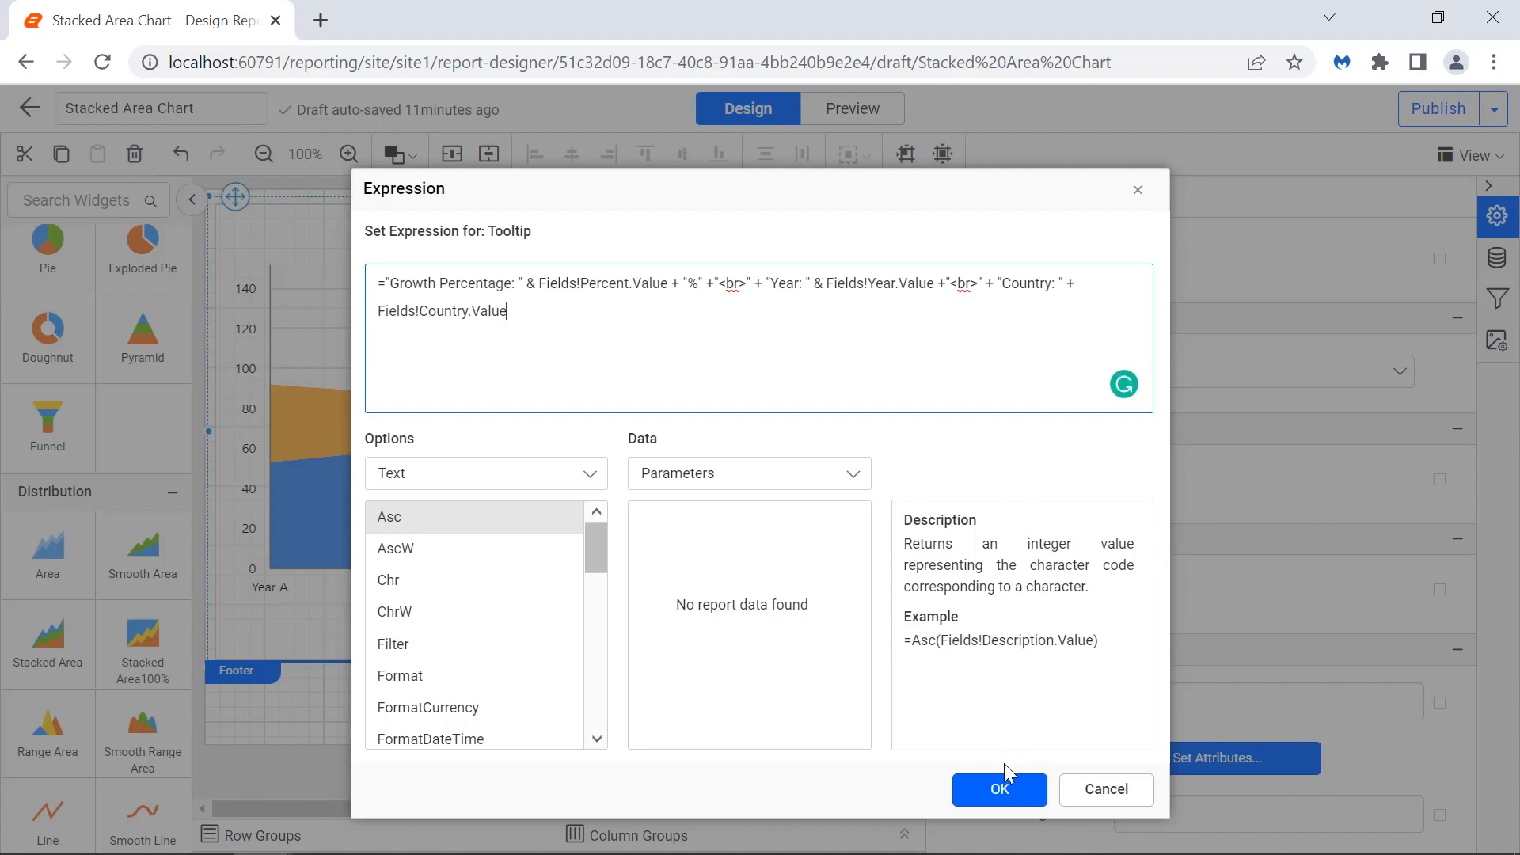
{"action": "left_click", "coordinate": [1004, 787]}
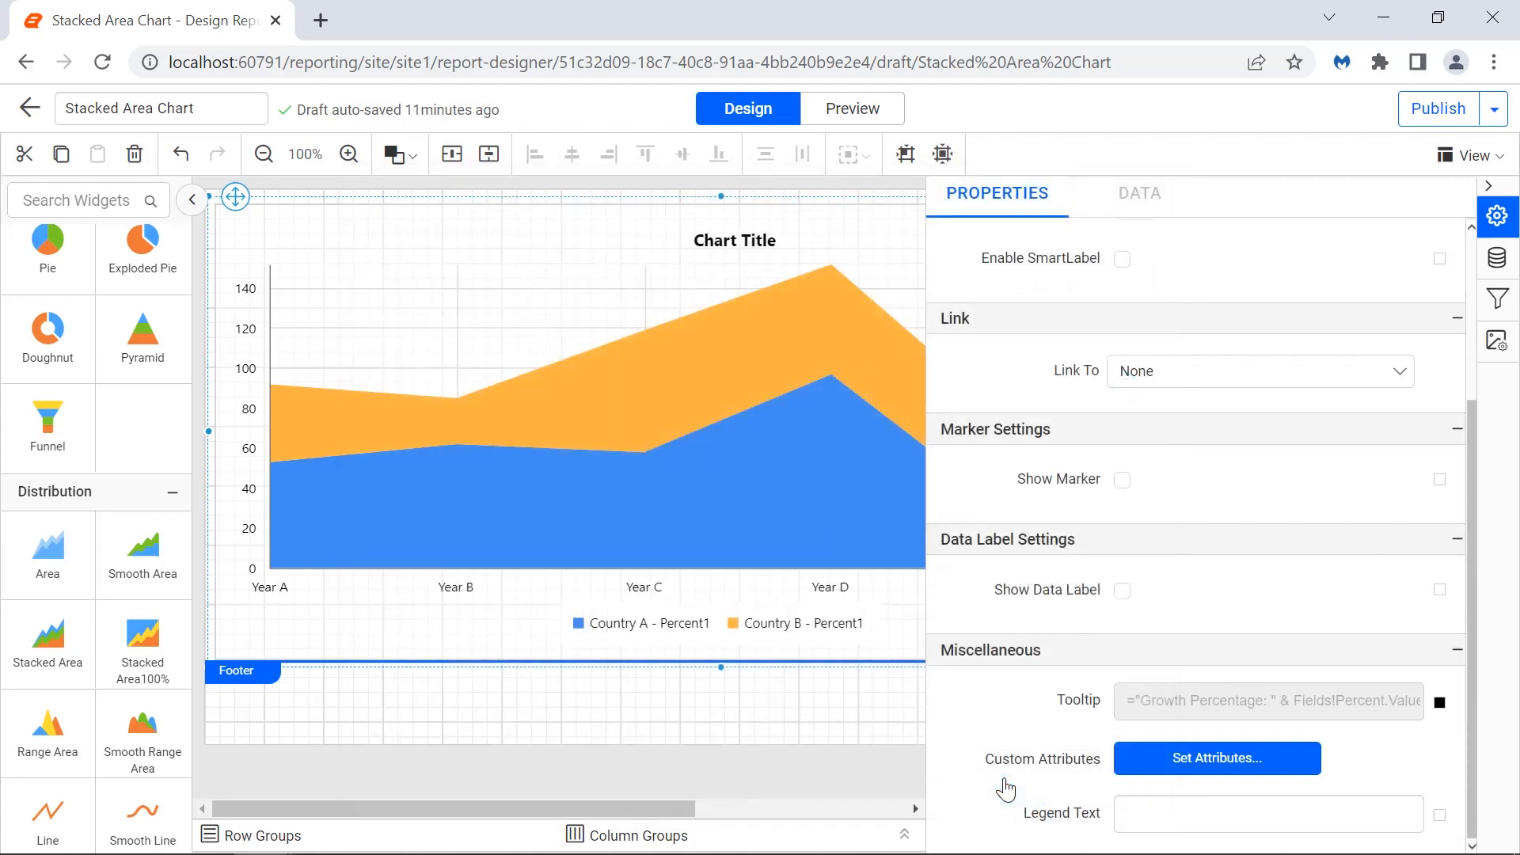
Preview the report to check the tooltip on the chart's areas and return to the design view.
{"action": "left_click", "coordinate": [868, 119]}
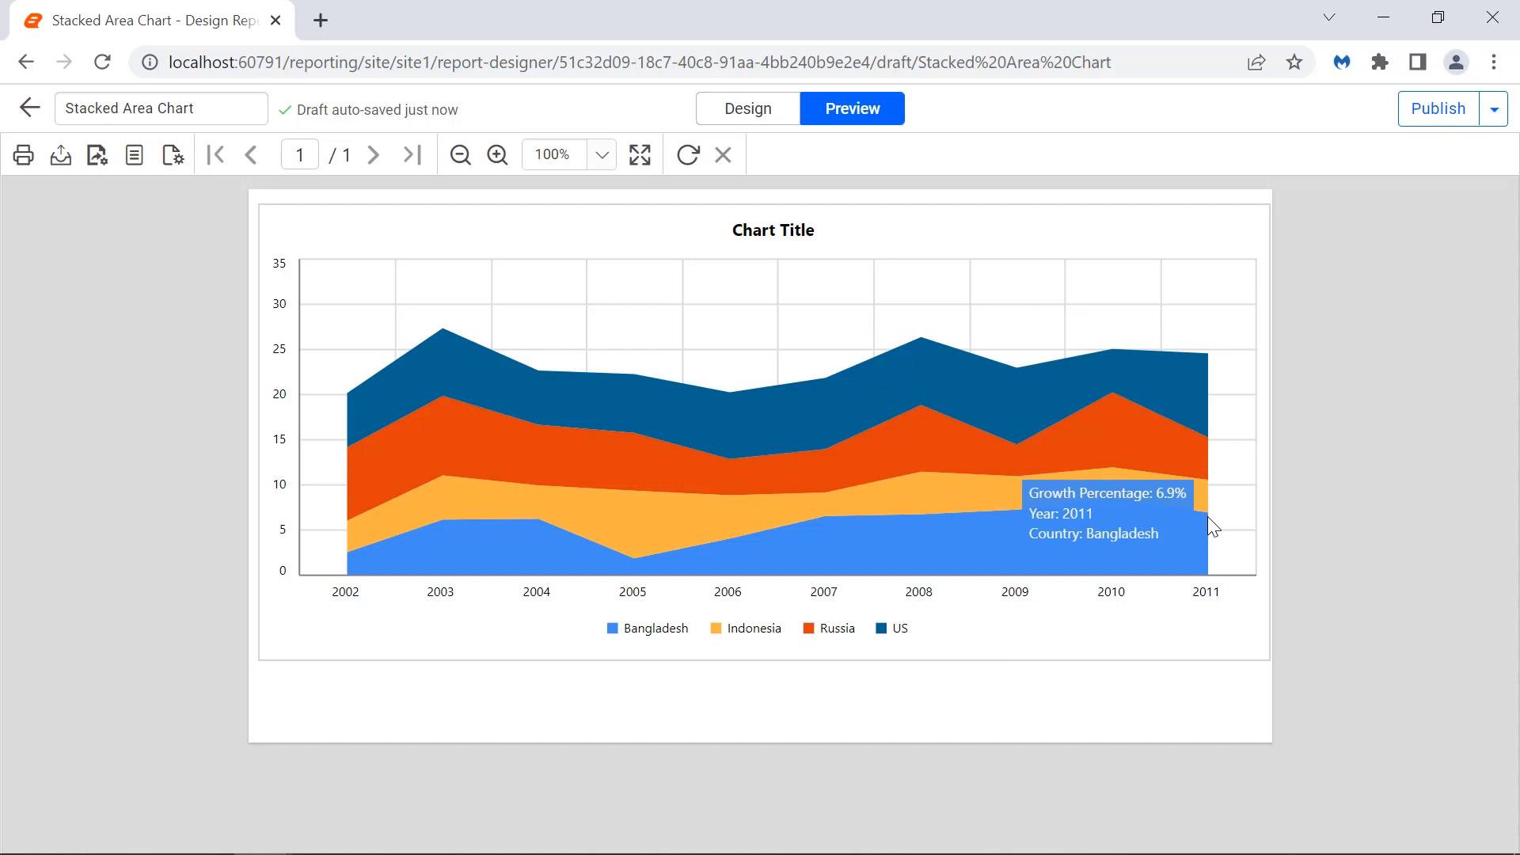
{"action": "left_click", "coordinate": [777, 123]}
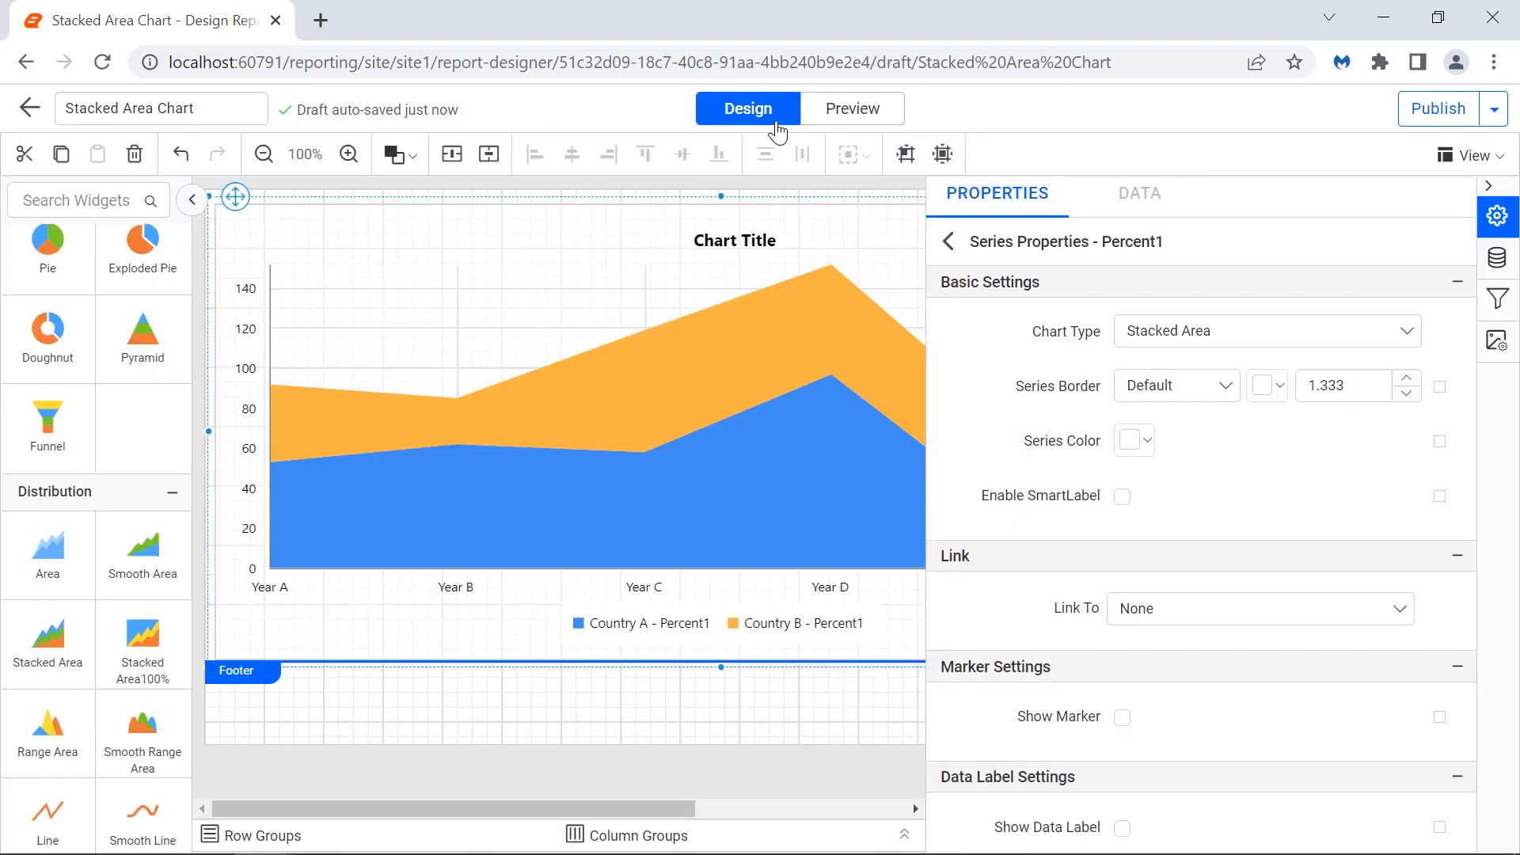
Leave the series properties and set the chart's border style to Double and its border color to black.
{"action": "left_click", "coordinate": [949, 243]}
{"action": "left_click", "coordinate": [982, 497]}
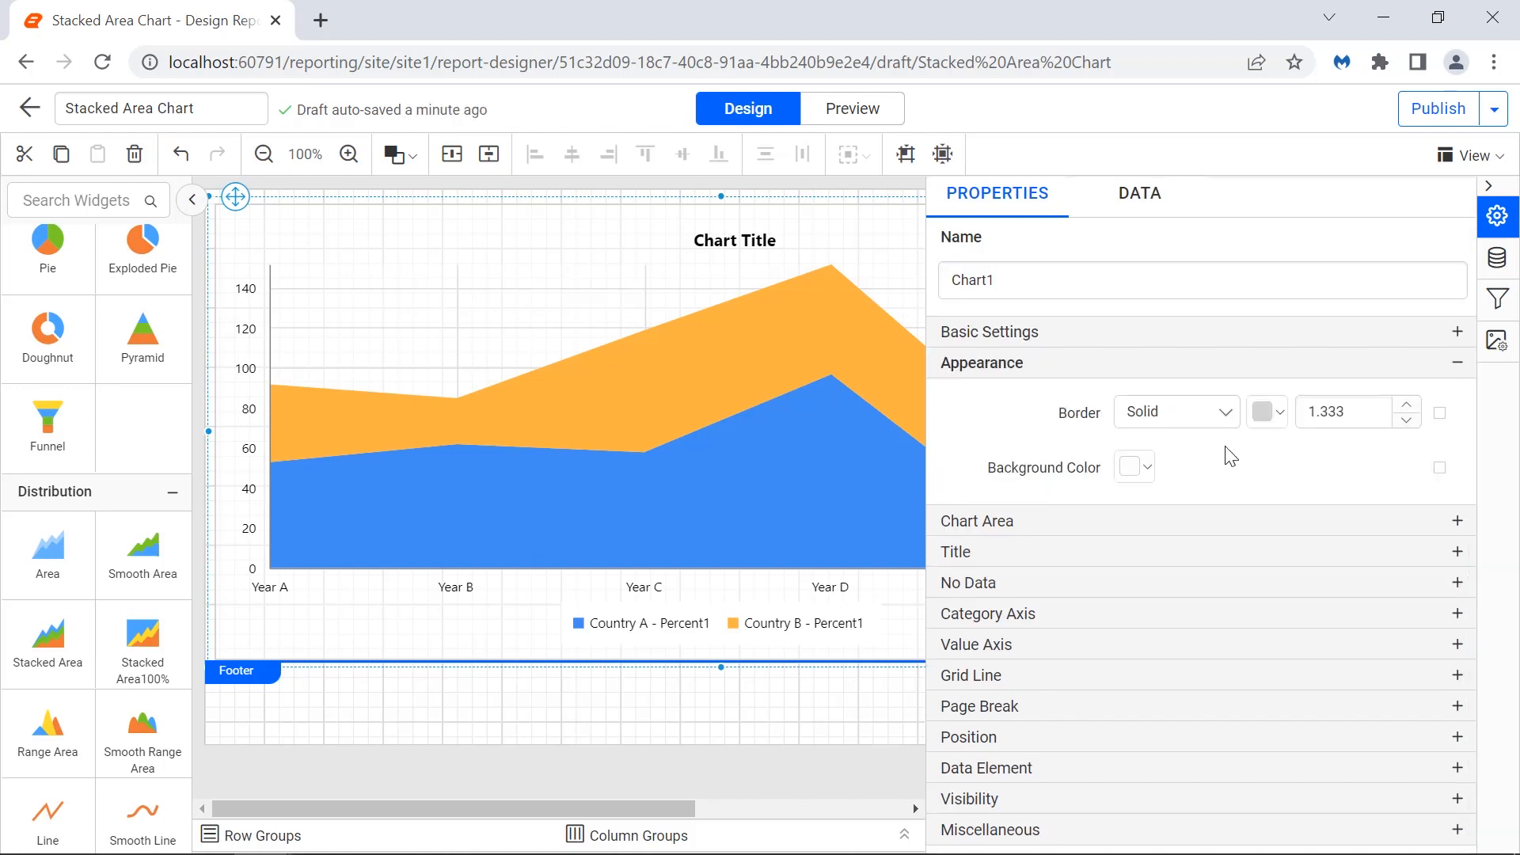
{"action": "left_click", "coordinate": [1225, 412]}
{"action": "left_click", "coordinate": [1199, 505]}
{"action": "left_click", "coordinate": [1267, 411]}
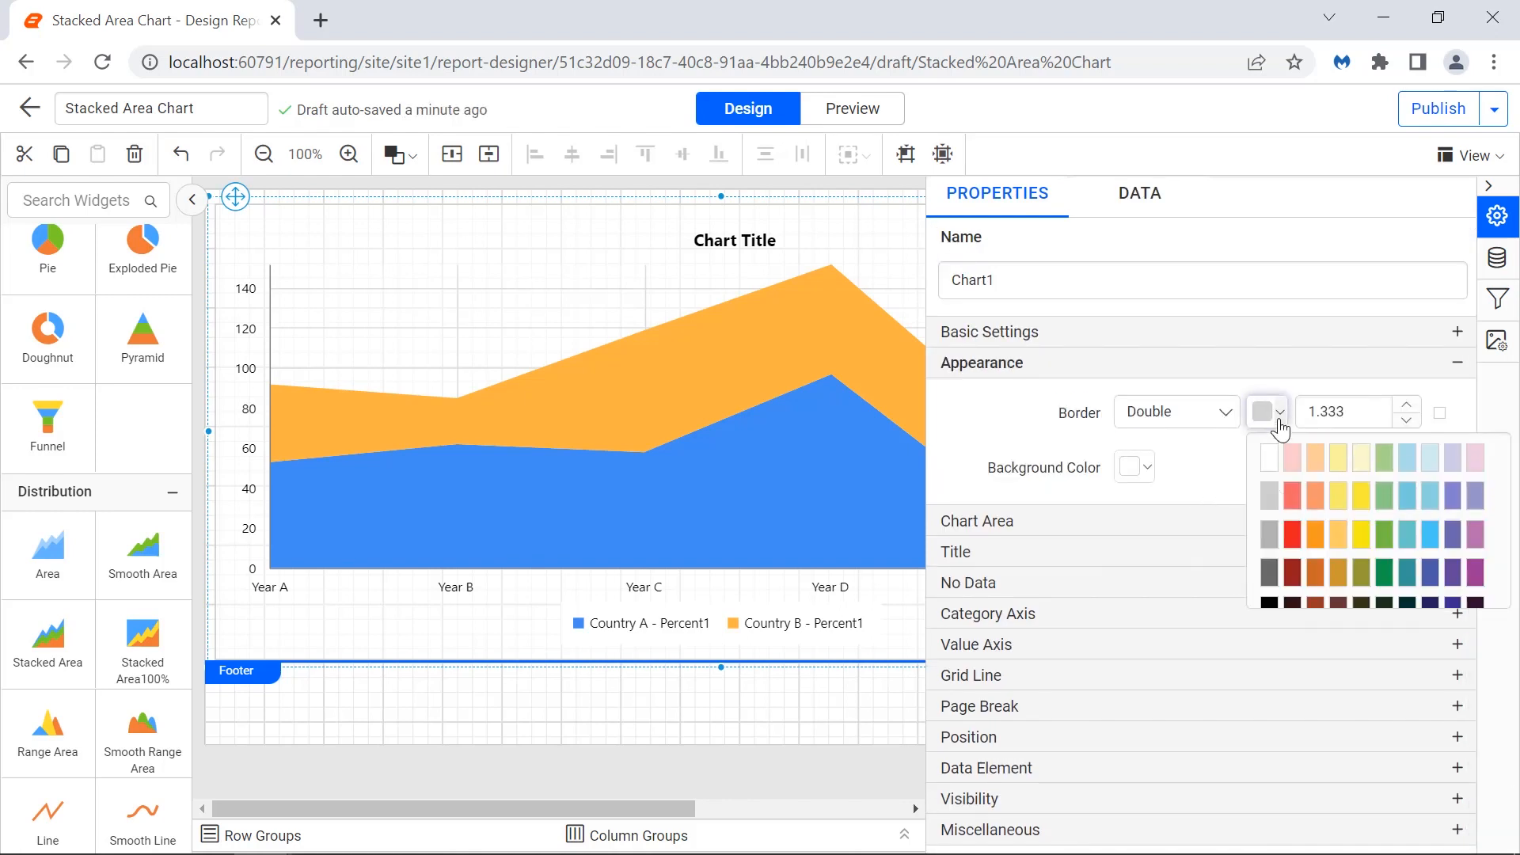
{"action": "left_click", "coordinate": [1279, 612]}
{"action": "left_click", "coordinate": [1391, 741]}
Set the chart's border width to 1.833.
{"action": "left_click", "coordinate": [1353, 411]}
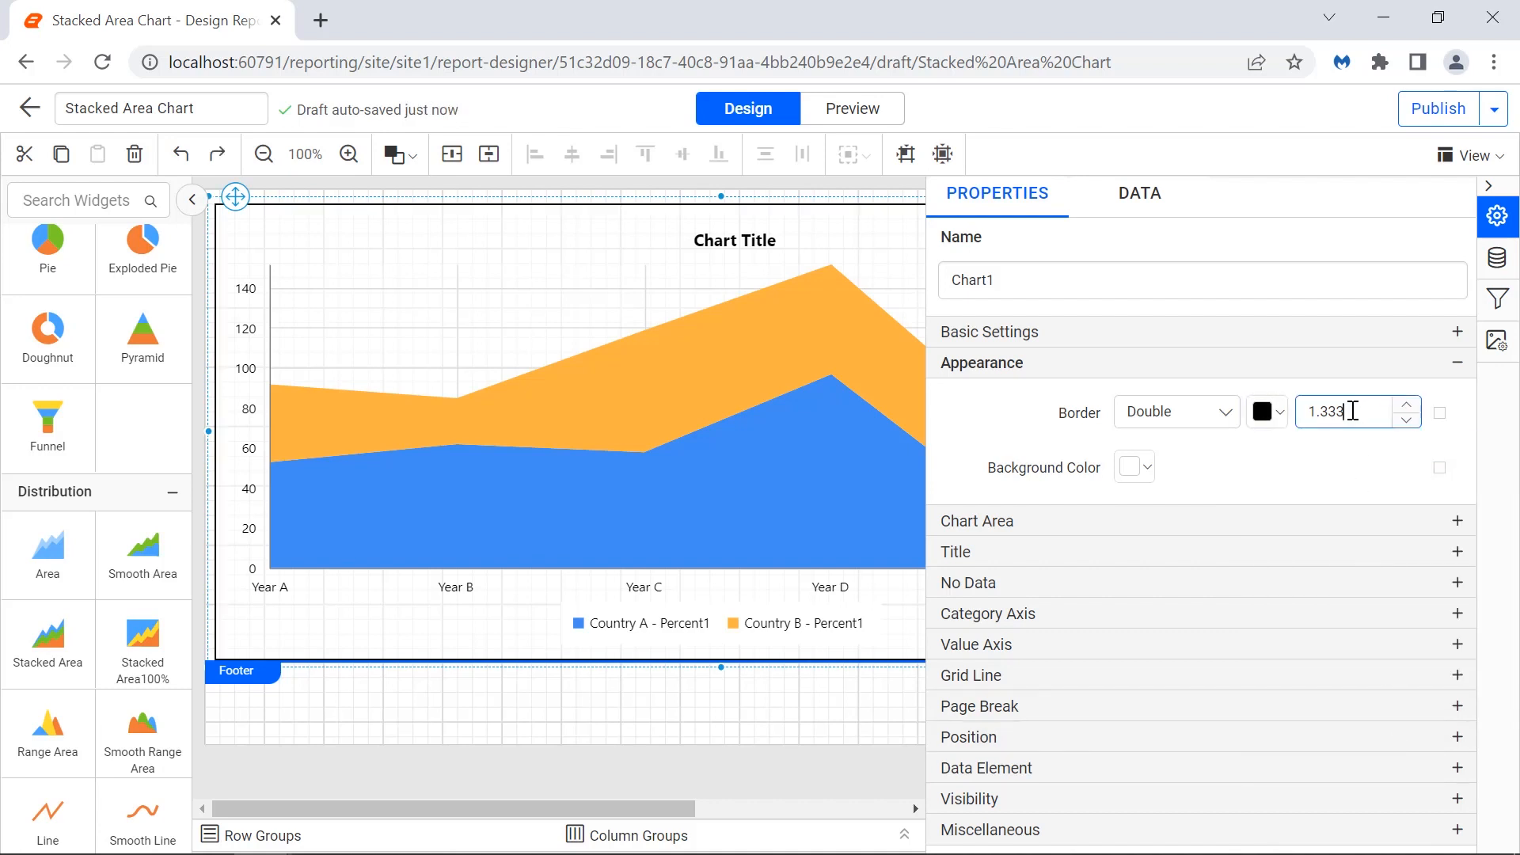
{"action": "key", "text": "Left"}
{"action": "key", "text": "Left"}
{"action": "key", "text": "BackSpace"}
{"action": "type", "text": "8"}
{"action": "left_click", "coordinate": [1353, 445]}
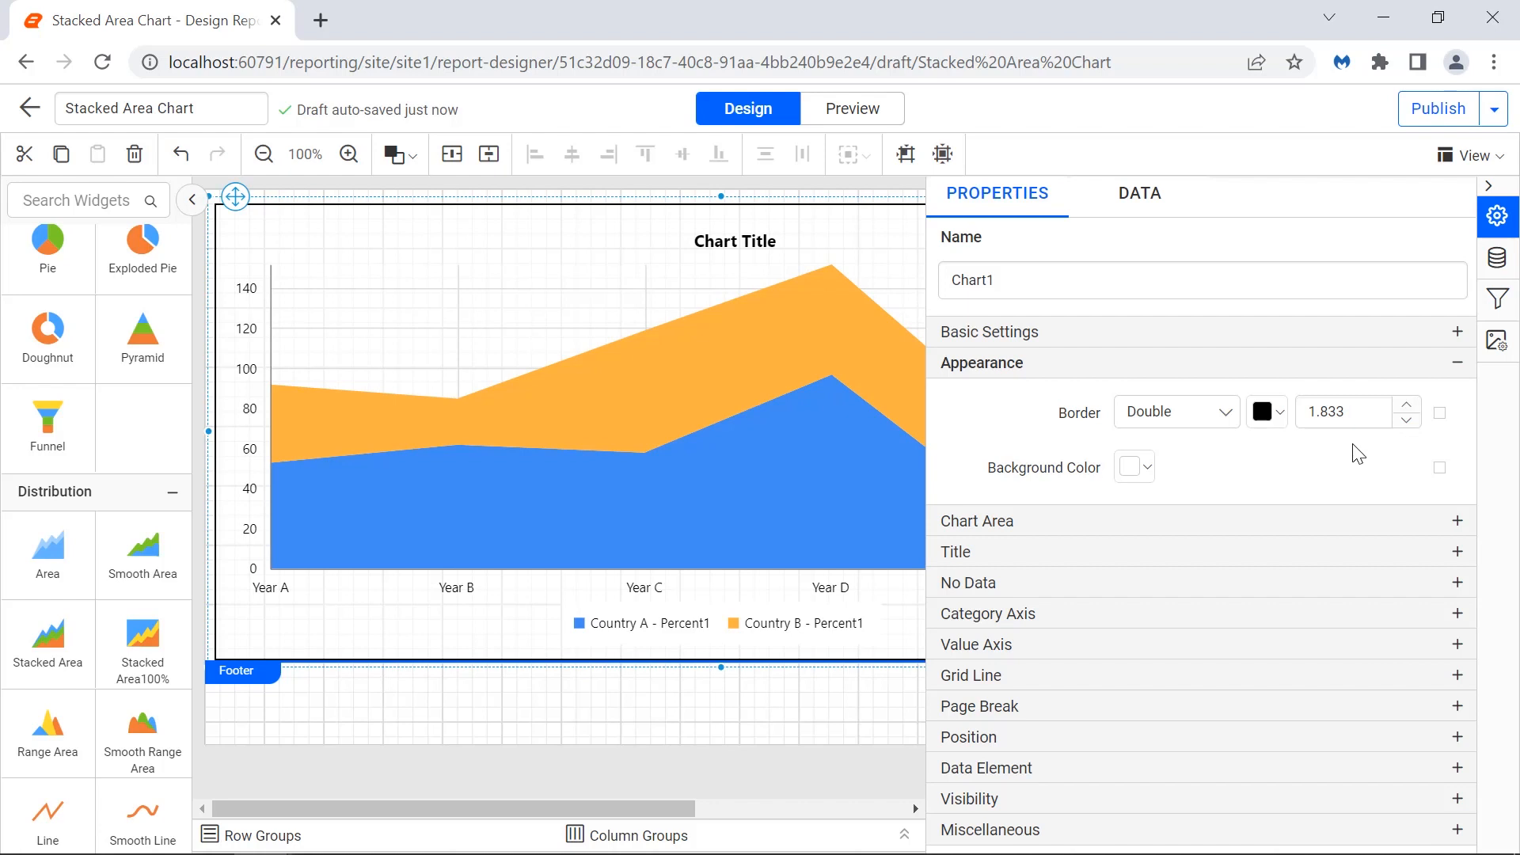
Show the chart area's border and set its color to black.
{"action": "left_click", "coordinate": [1180, 520]}
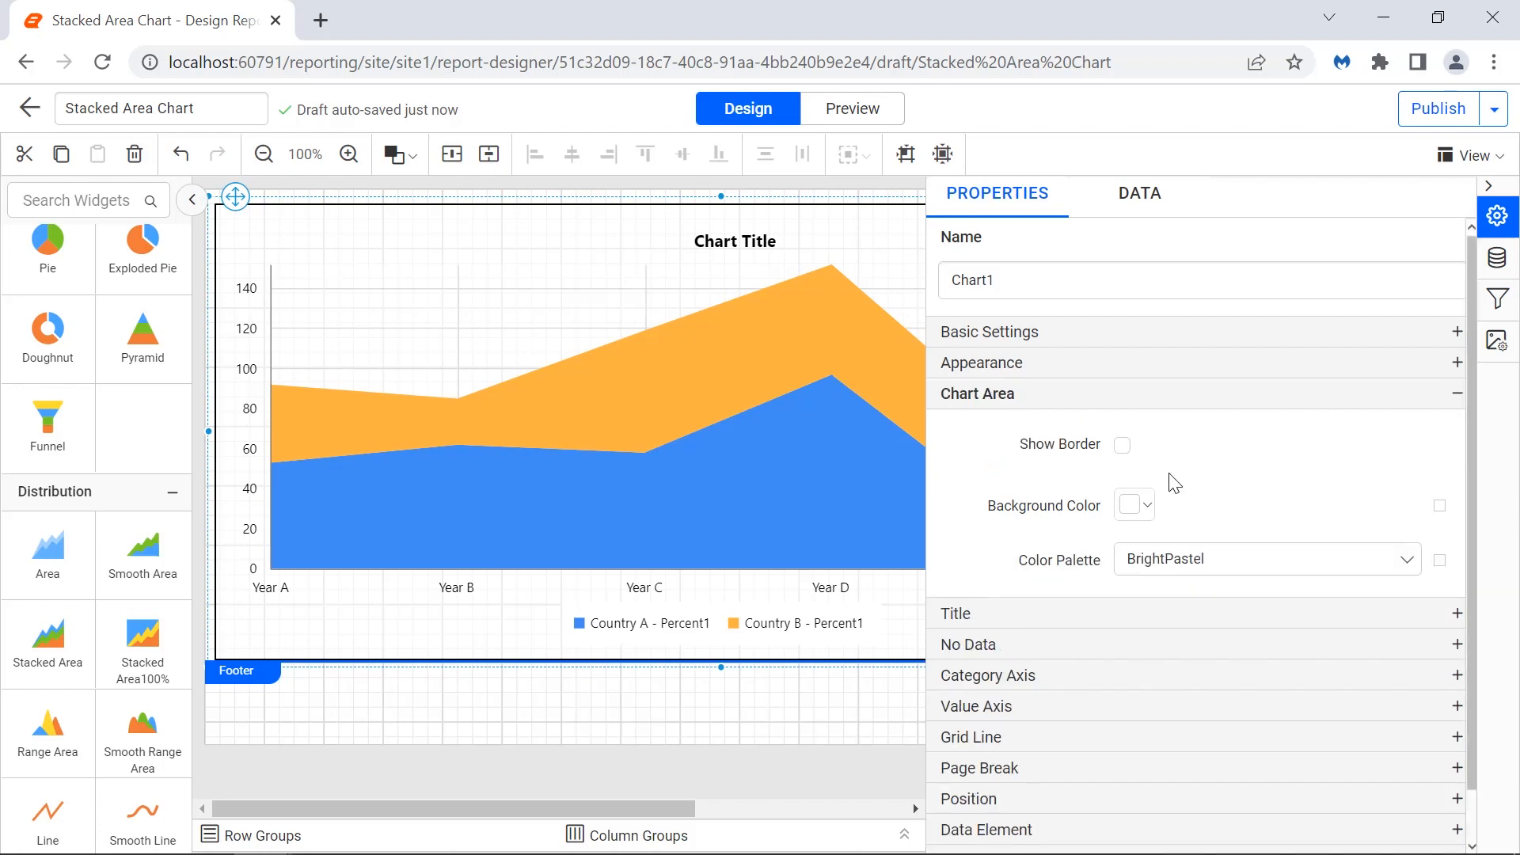
{"action": "left_click", "coordinate": [1122, 445]}
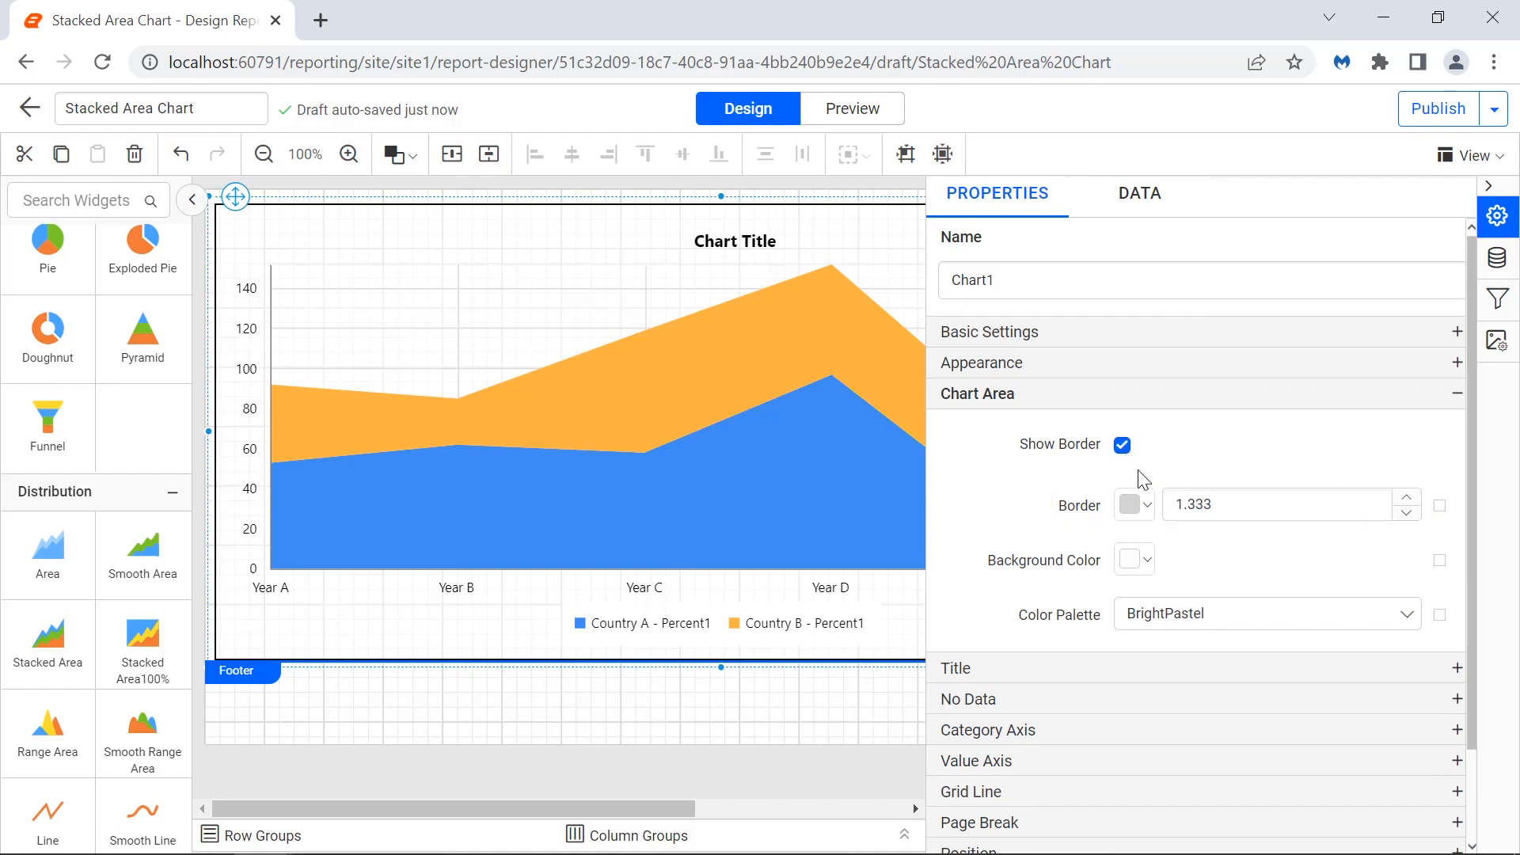
{"action": "left_click", "coordinate": [1135, 504]}
{"action": "left_click", "coordinate": [1138, 321]}
{"action": "left_click", "coordinate": [1262, 448]}
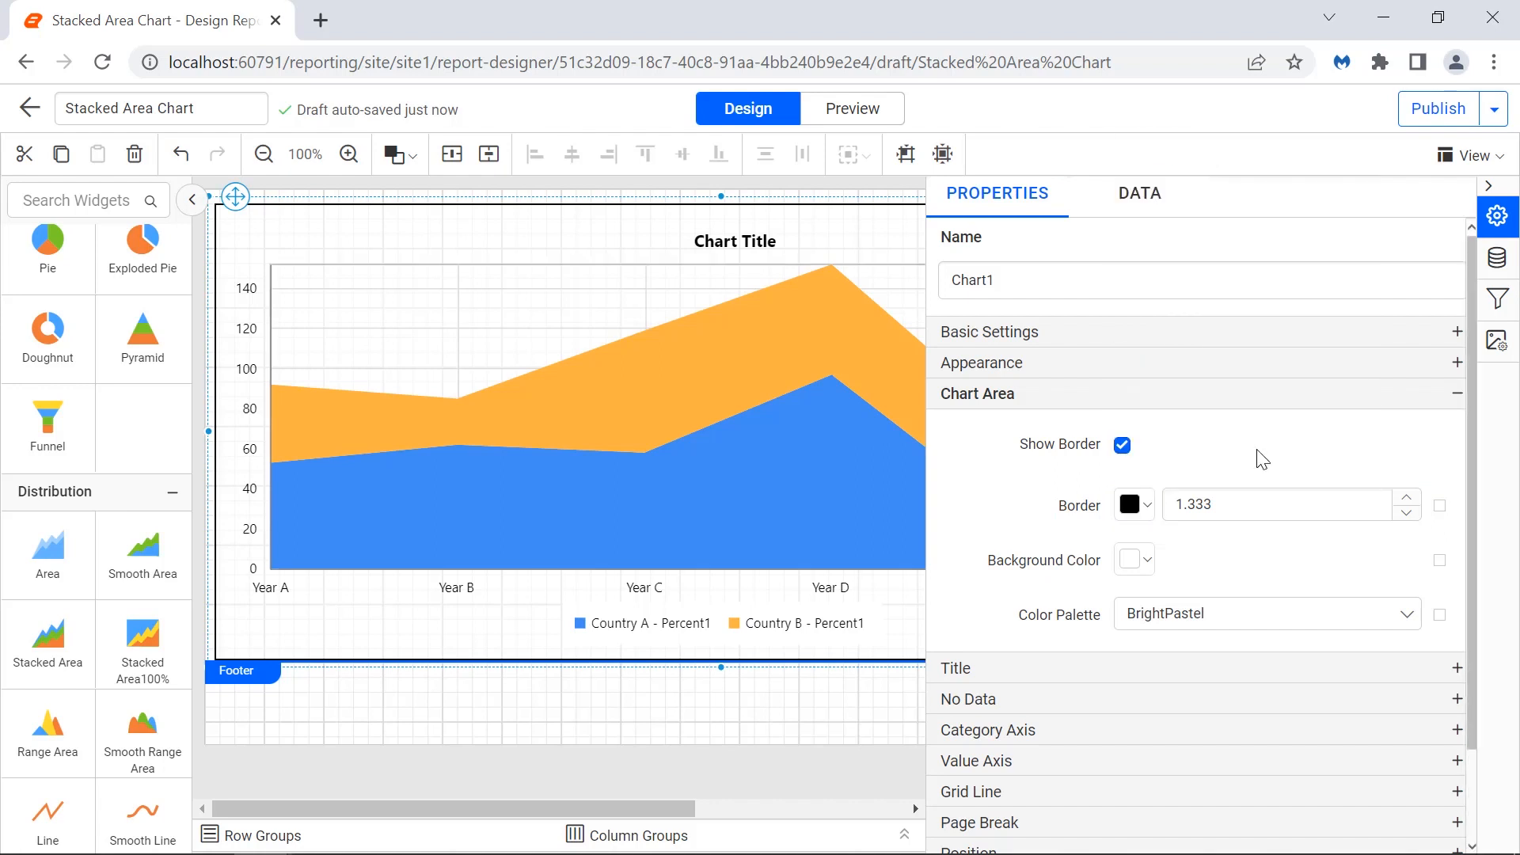
Set the chart area's border width to 2 and its color palette to Pacific.
{"action": "double_click", "coordinate": [1239, 505]}
{"action": "type", "text": "2"}
{"action": "left_click", "coordinate": [1244, 534]}
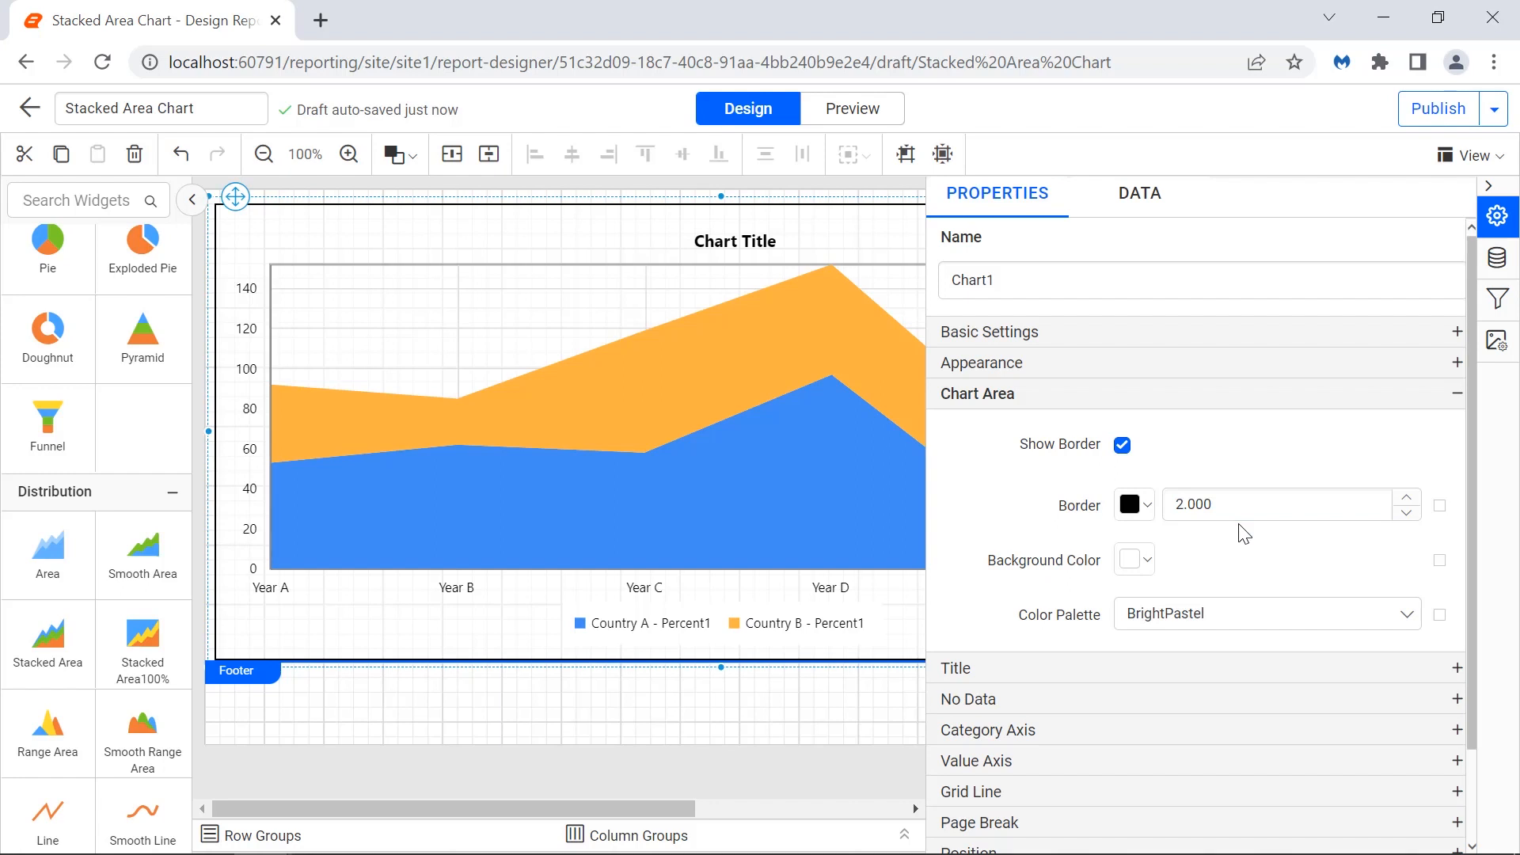
{"action": "left_click", "coordinate": [1243, 615]}
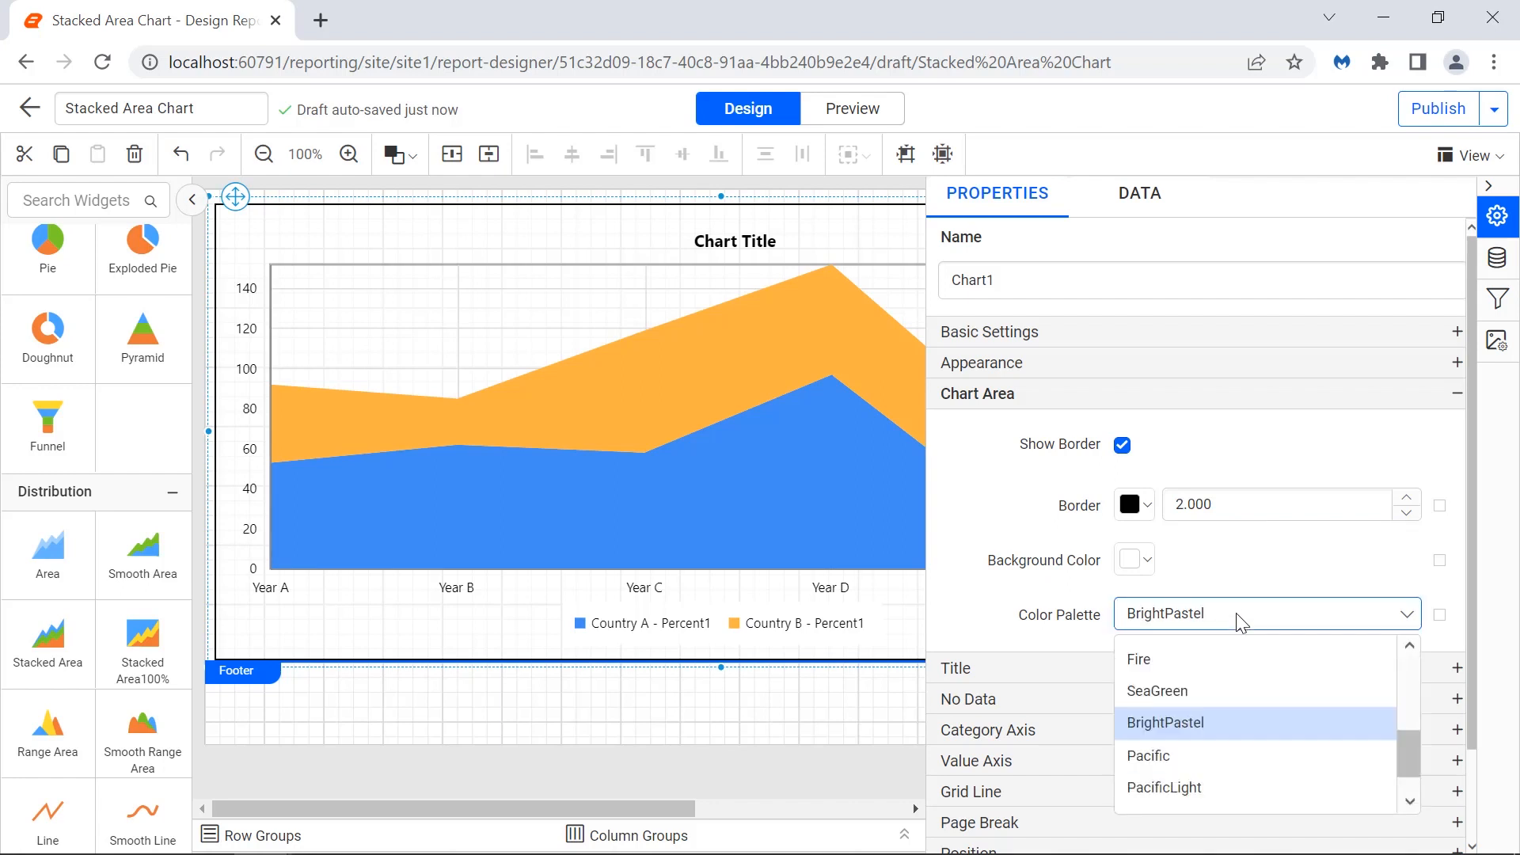
{"action": "left_click", "coordinate": [1228, 752]}
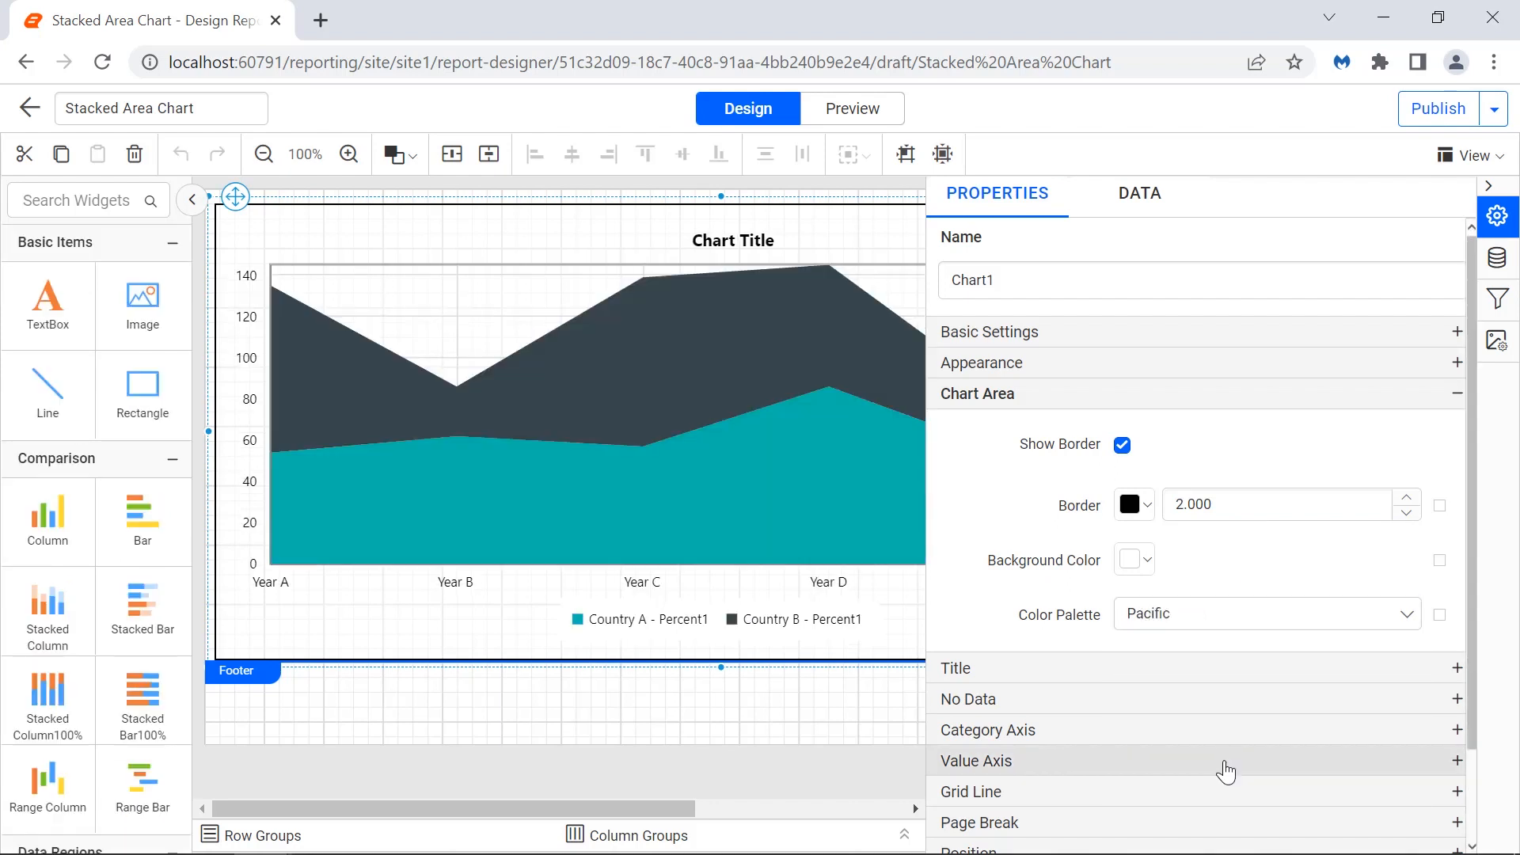
Change the chart's title text to "Industrial Production Growth".
{"action": "left_click", "coordinate": [1330, 668]}
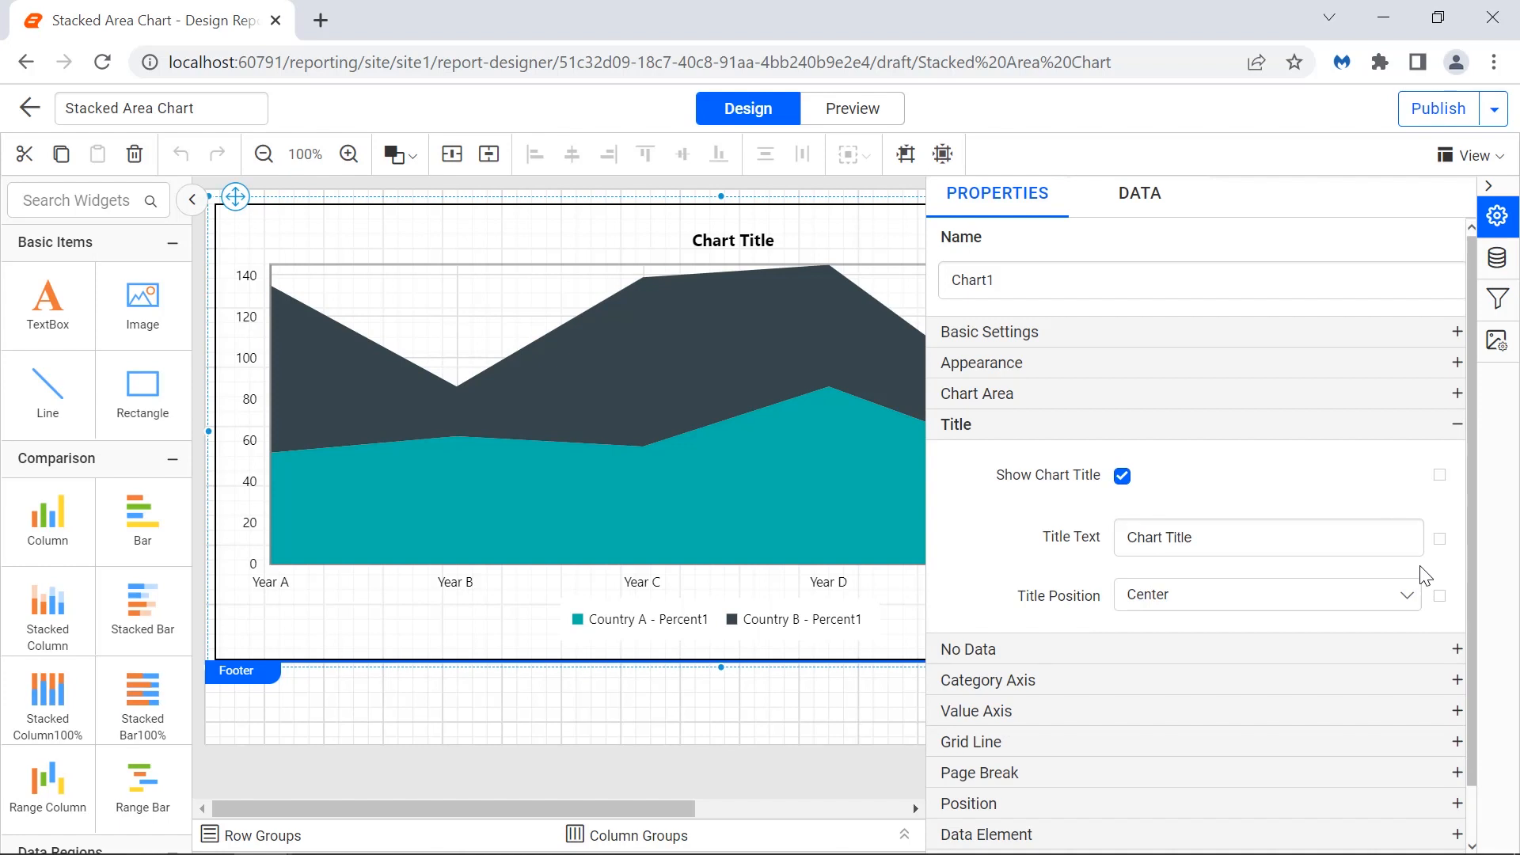
{"action": "left_click", "coordinate": [1382, 538]}
{"action": "key", "text": "ctrl+a"}
{"action": "type", "text": "Industri"}
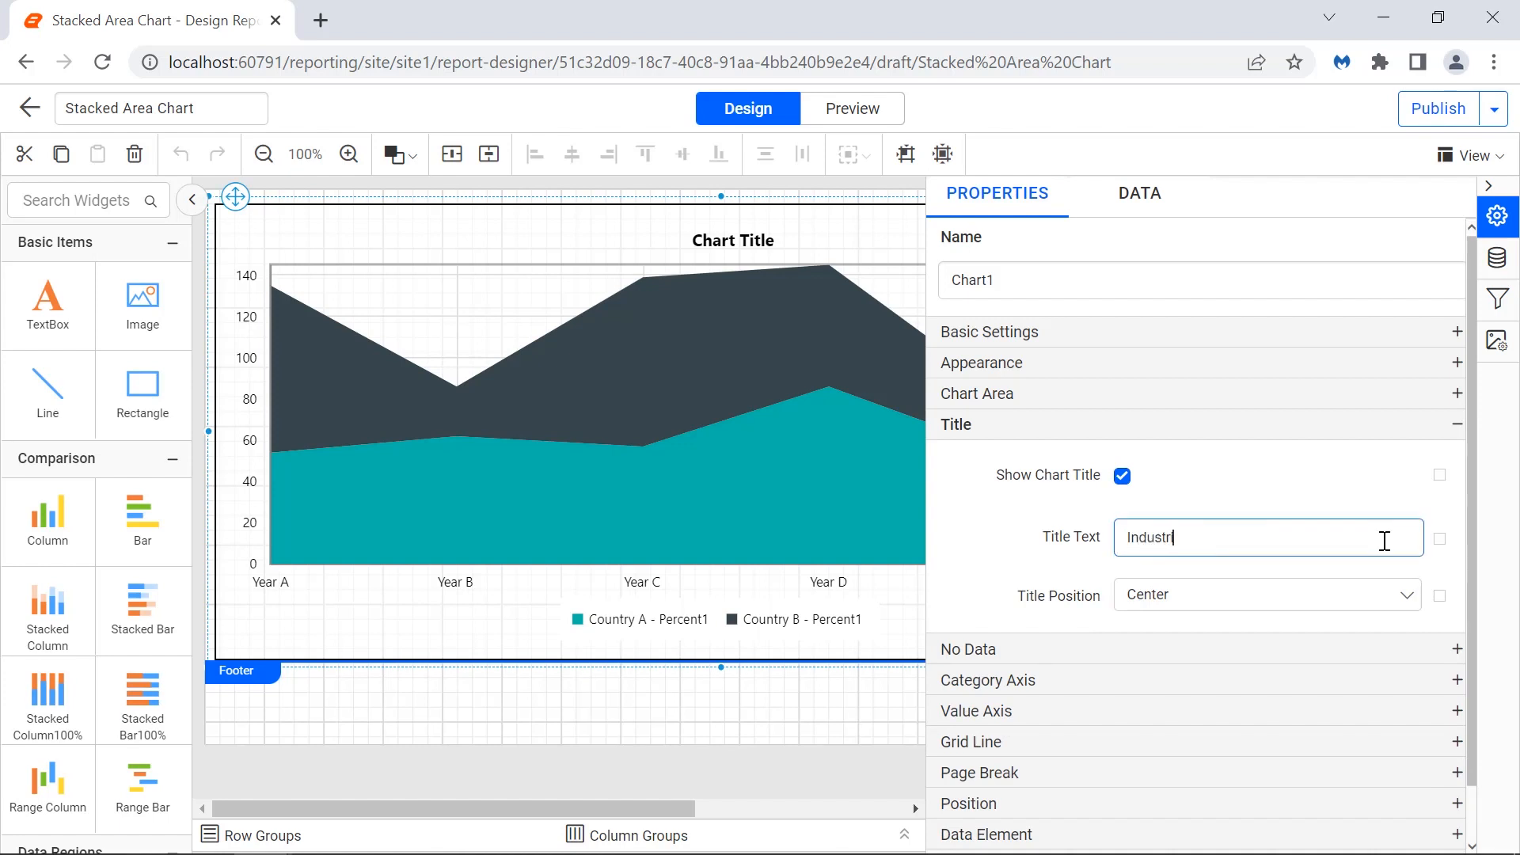
{"action": "type", "text": "al Production Growth"}
{"action": "left_click", "coordinate": [1390, 577]}
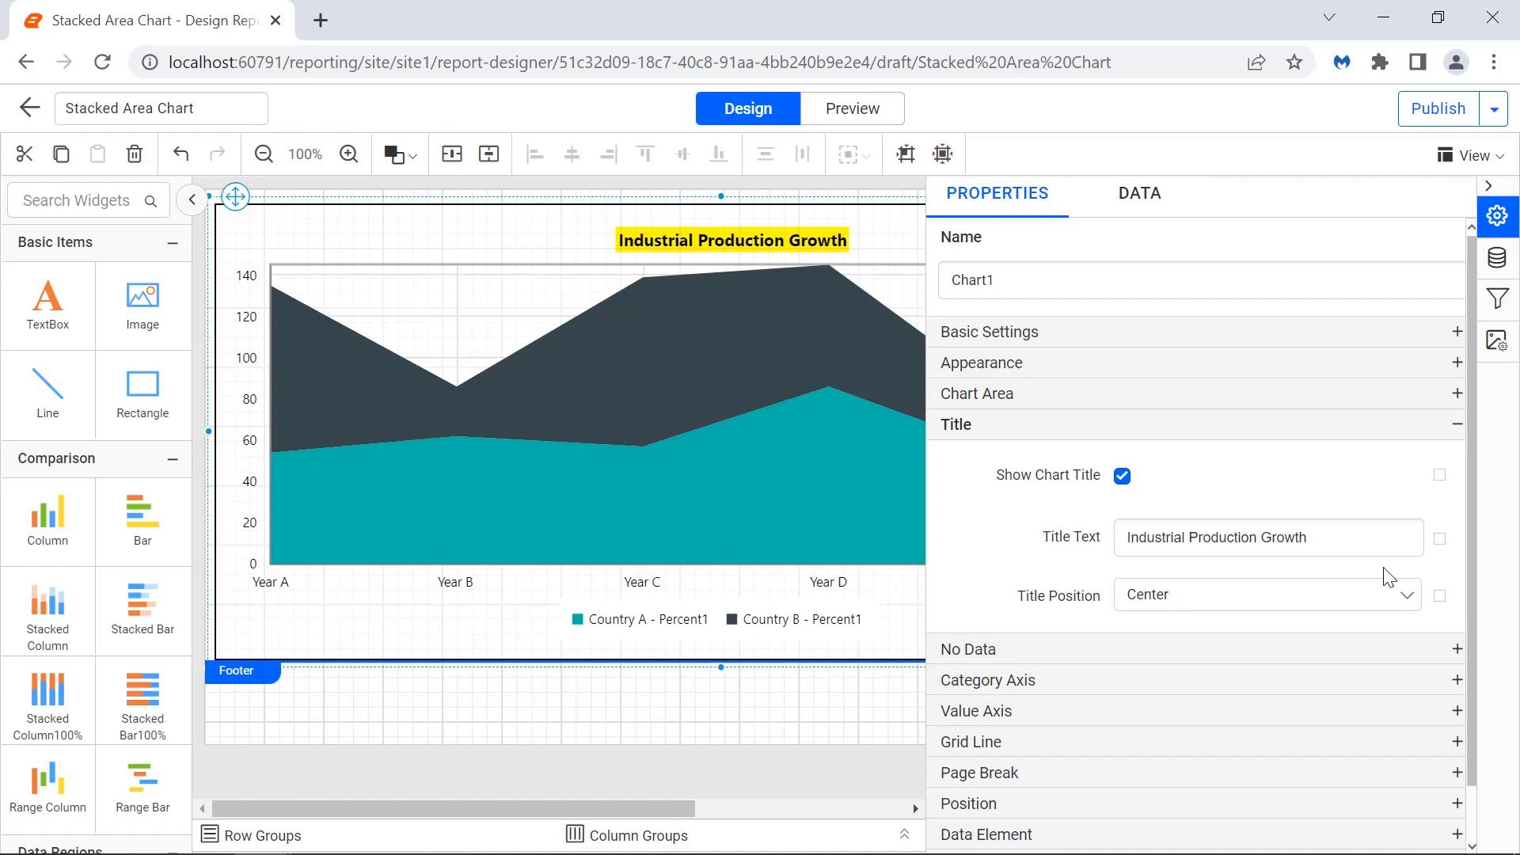
Set the chart's no-data message to "No Data to Display".
{"action": "left_click", "coordinate": [1415, 645]}
{"action": "left_click", "coordinate": [1396, 620]}
{"action": "type", "text": "No Data "}
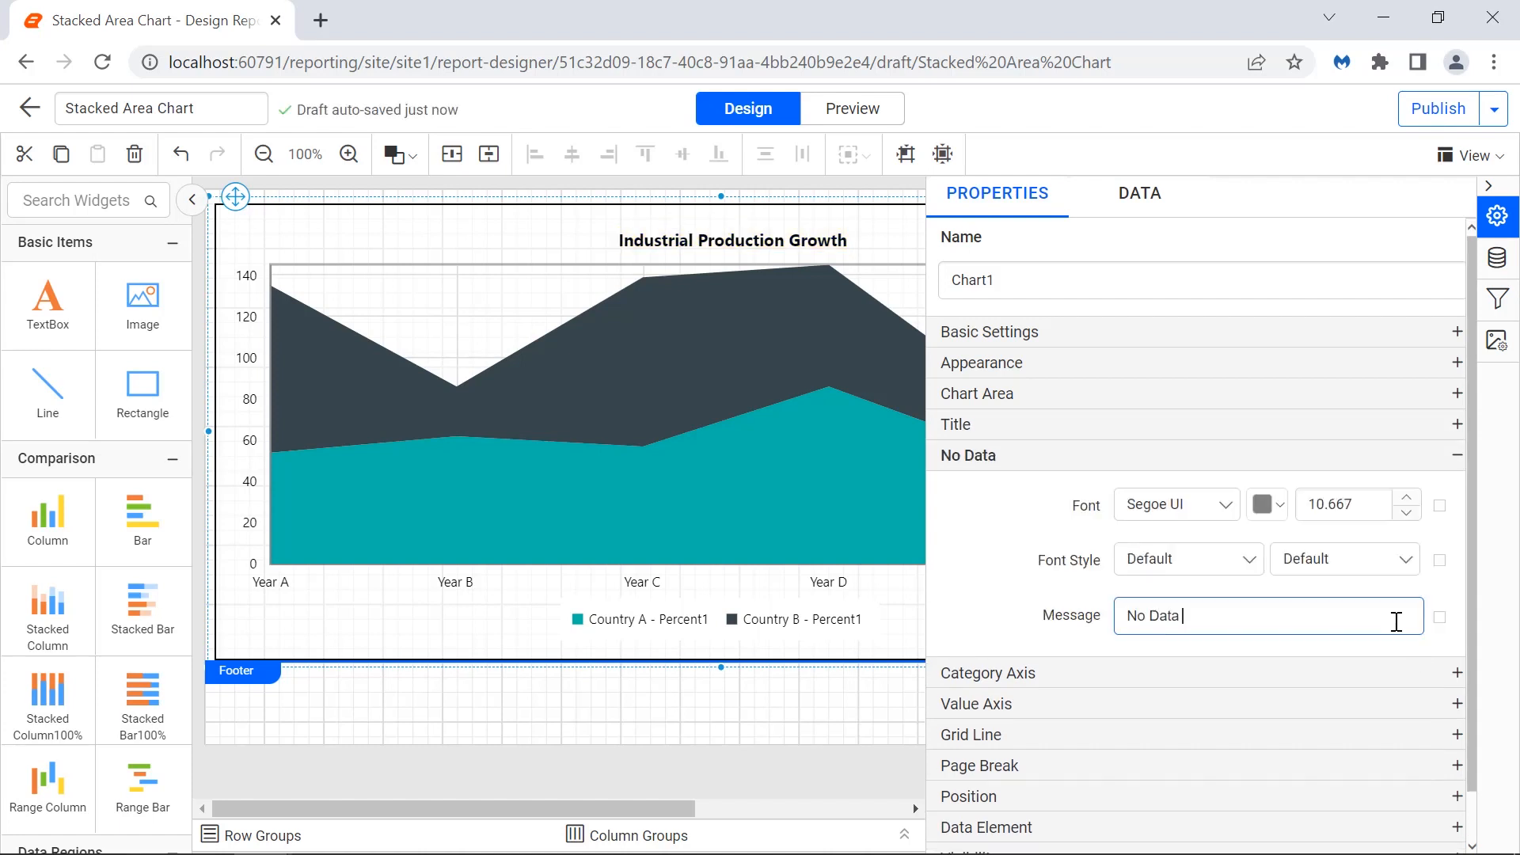
{"action": "type", "text": "to Display"}
{"action": "left_click", "coordinate": [1400, 651]}
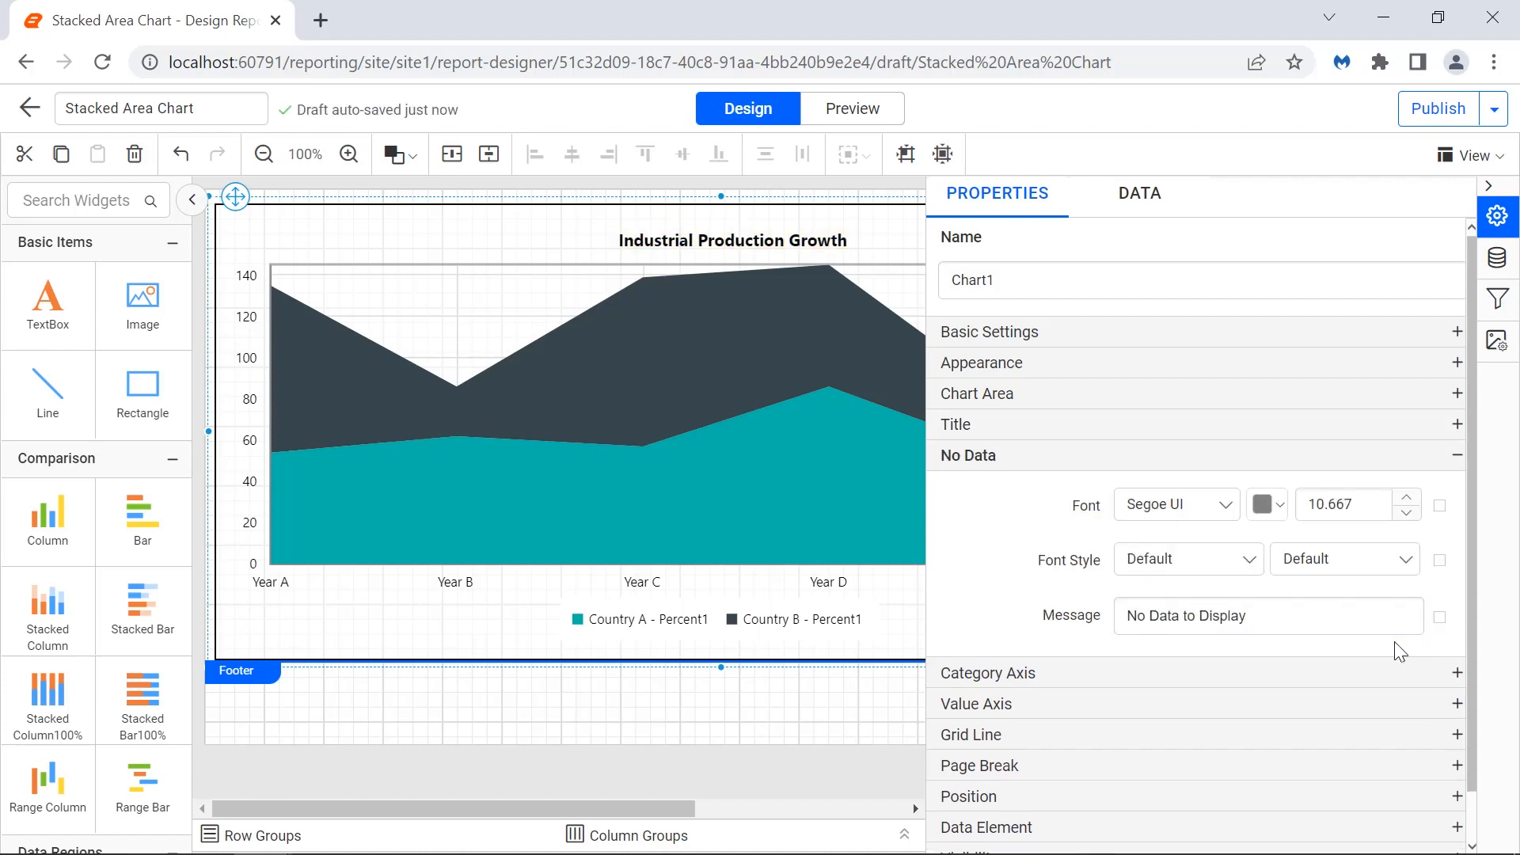
Give the chart's category axis the title "Year".
{"action": "left_click", "coordinate": [1410, 671]}
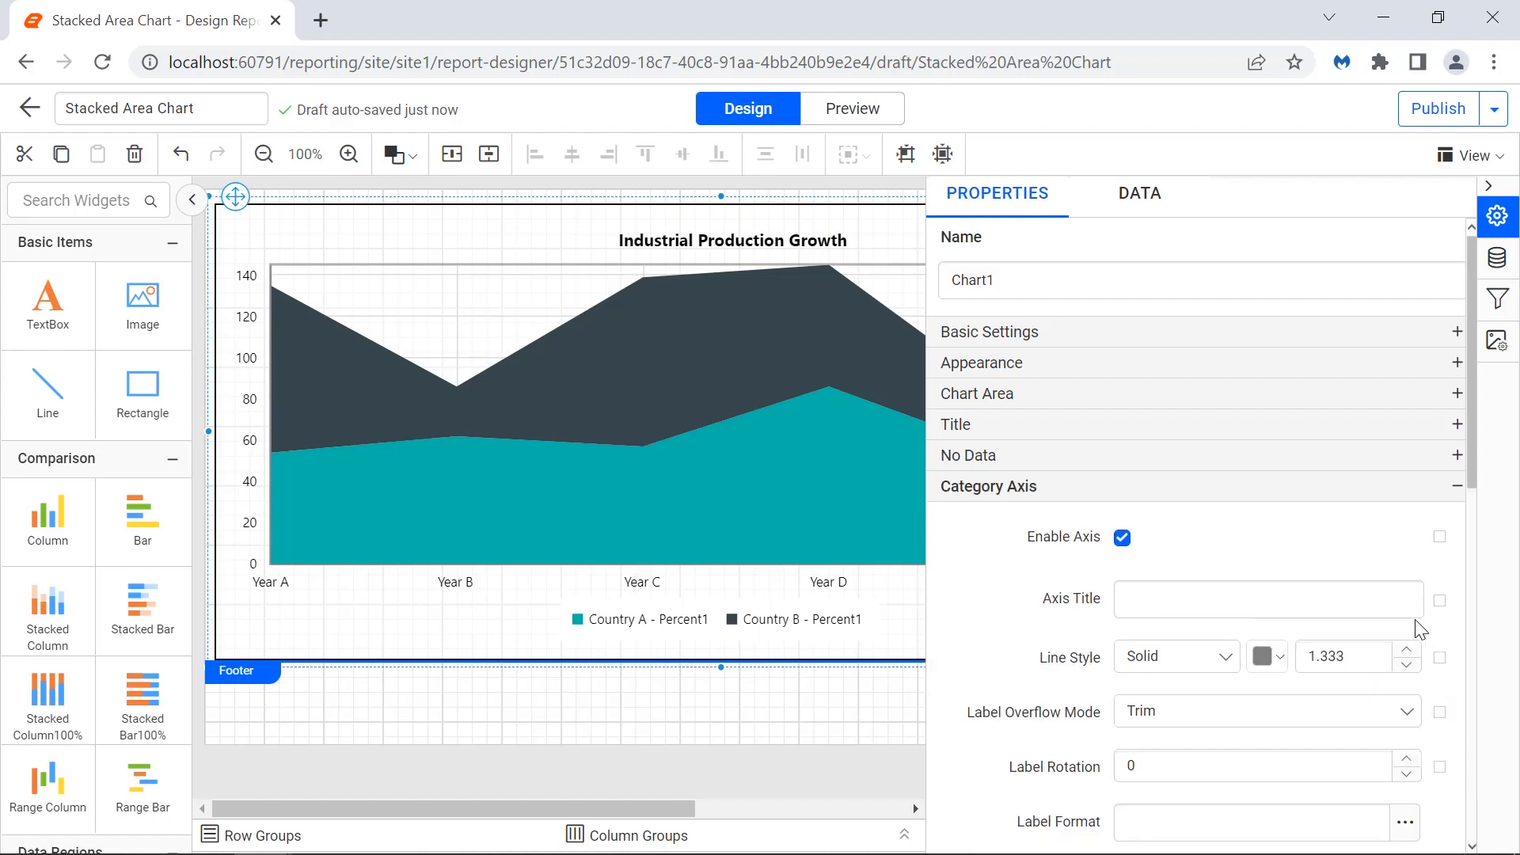
{"action": "left_click", "coordinate": [1410, 609]}
{"action": "type", "text": "Year"}
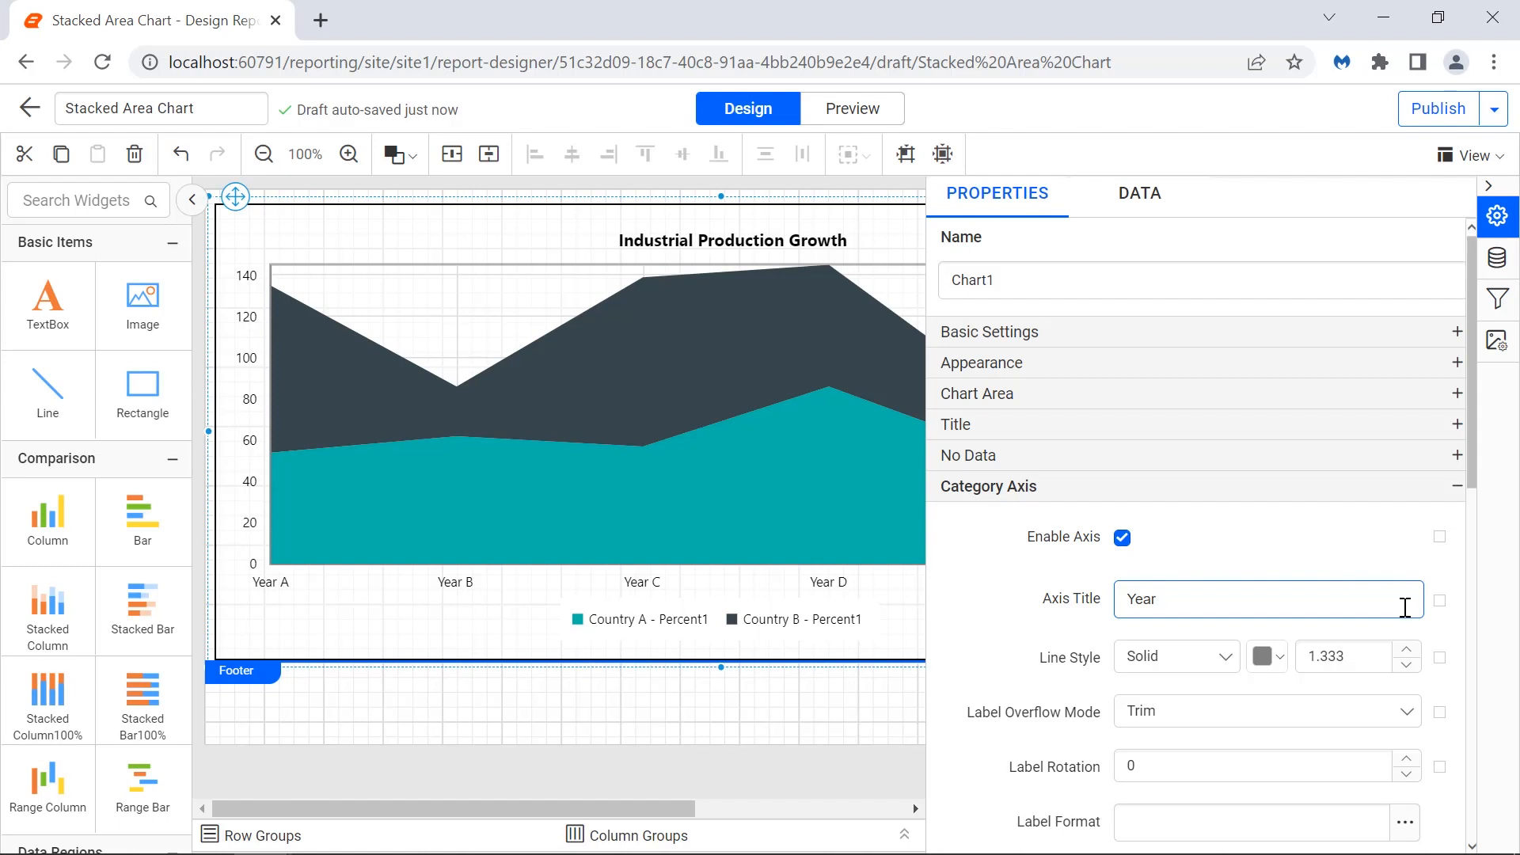
{"action": "left_click", "coordinate": [1409, 633]}
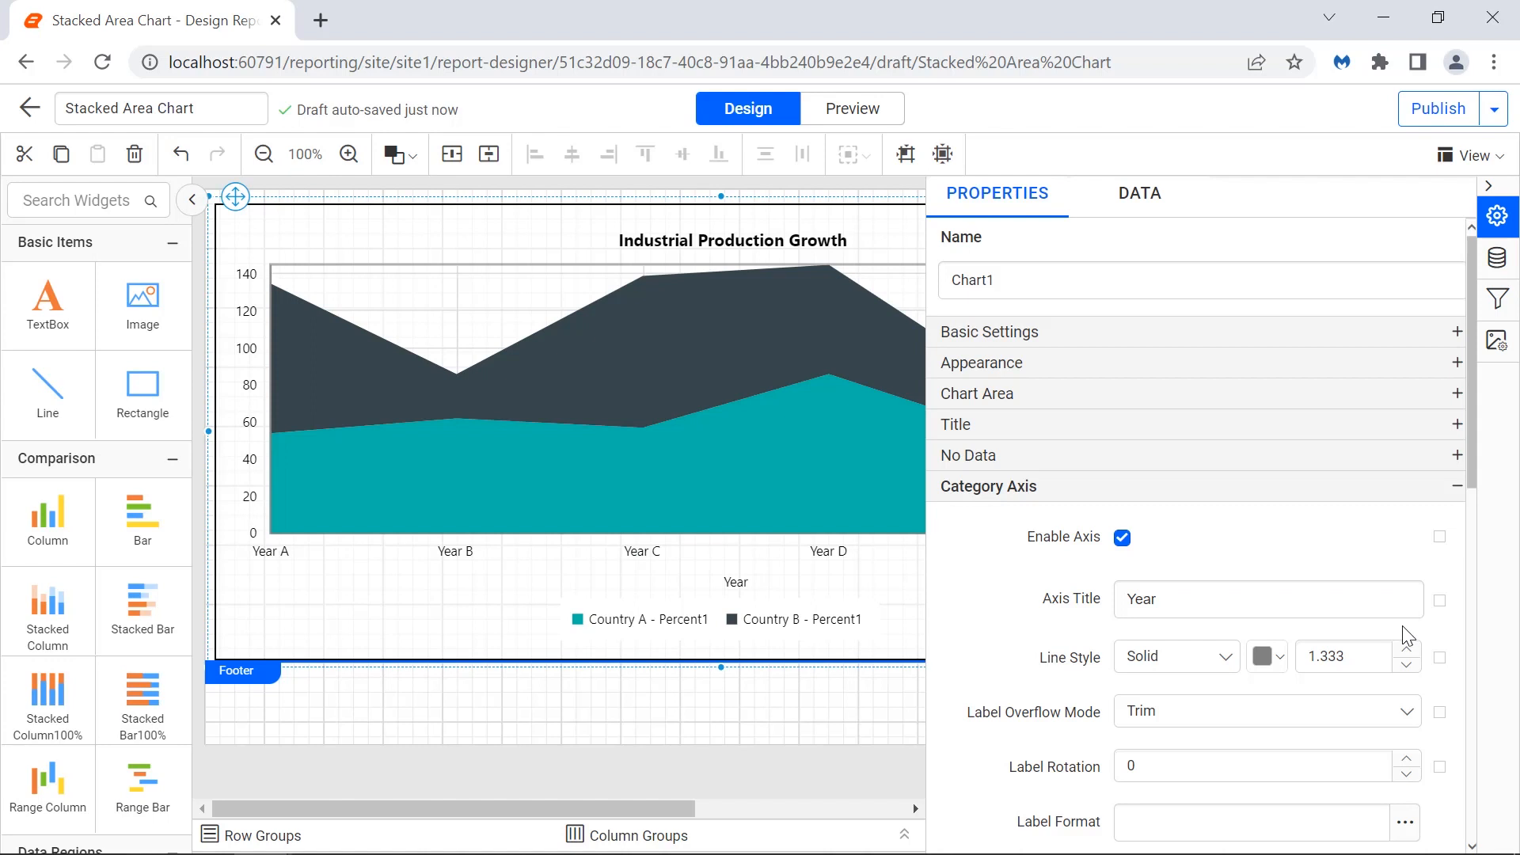
Format the category axis title with font size 13 and bold weight in its advanced options.
{"action": "left_click", "coordinate": [1440, 602]}
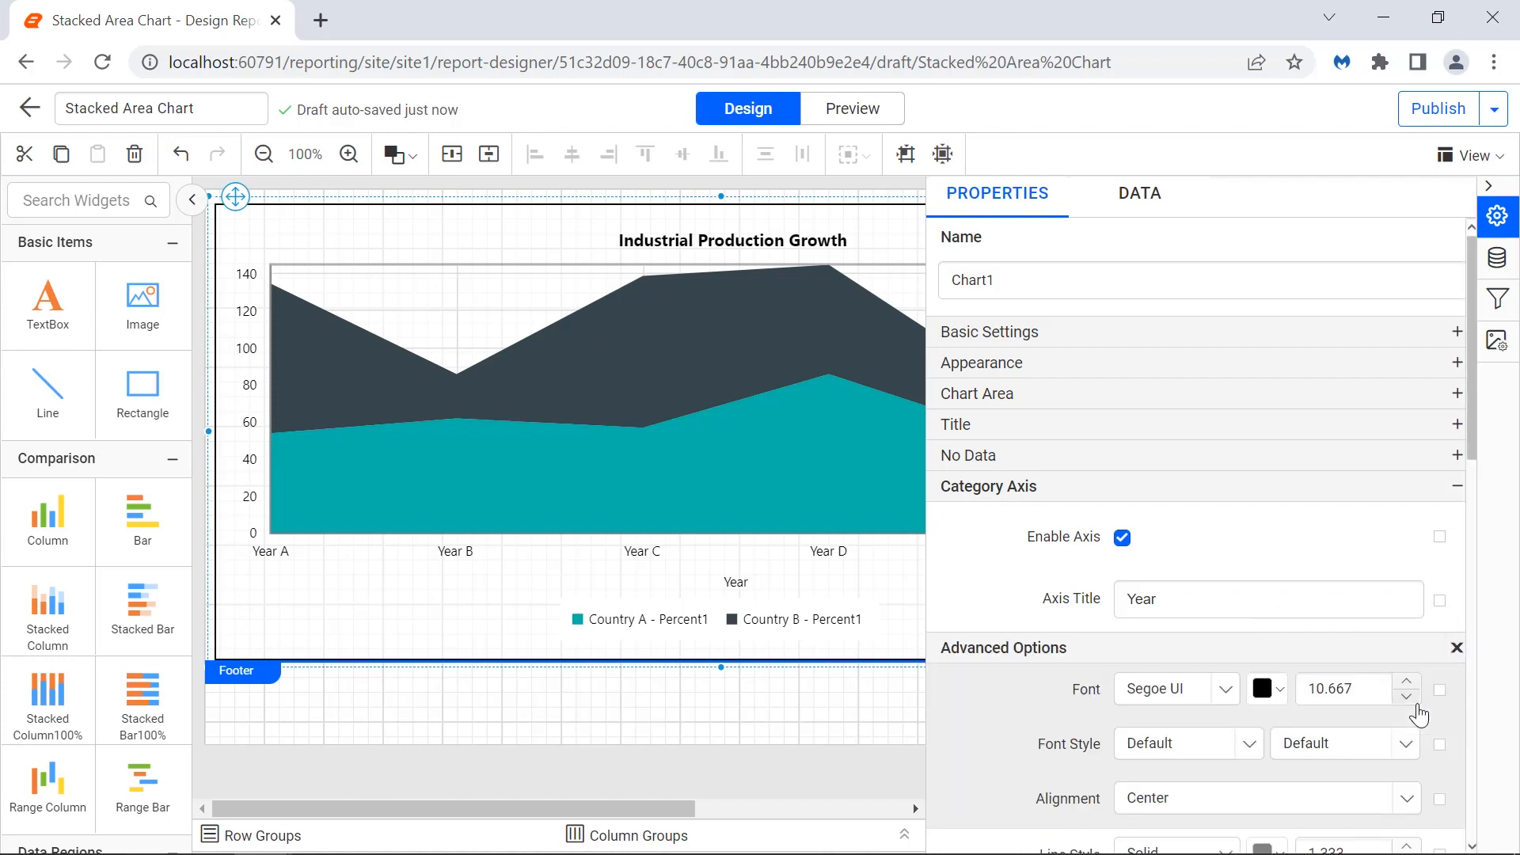
{"action": "left_click", "coordinate": [1378, 689]}
{"action": "type", "text": "13"}
{"action": "key", "text": "Return"}
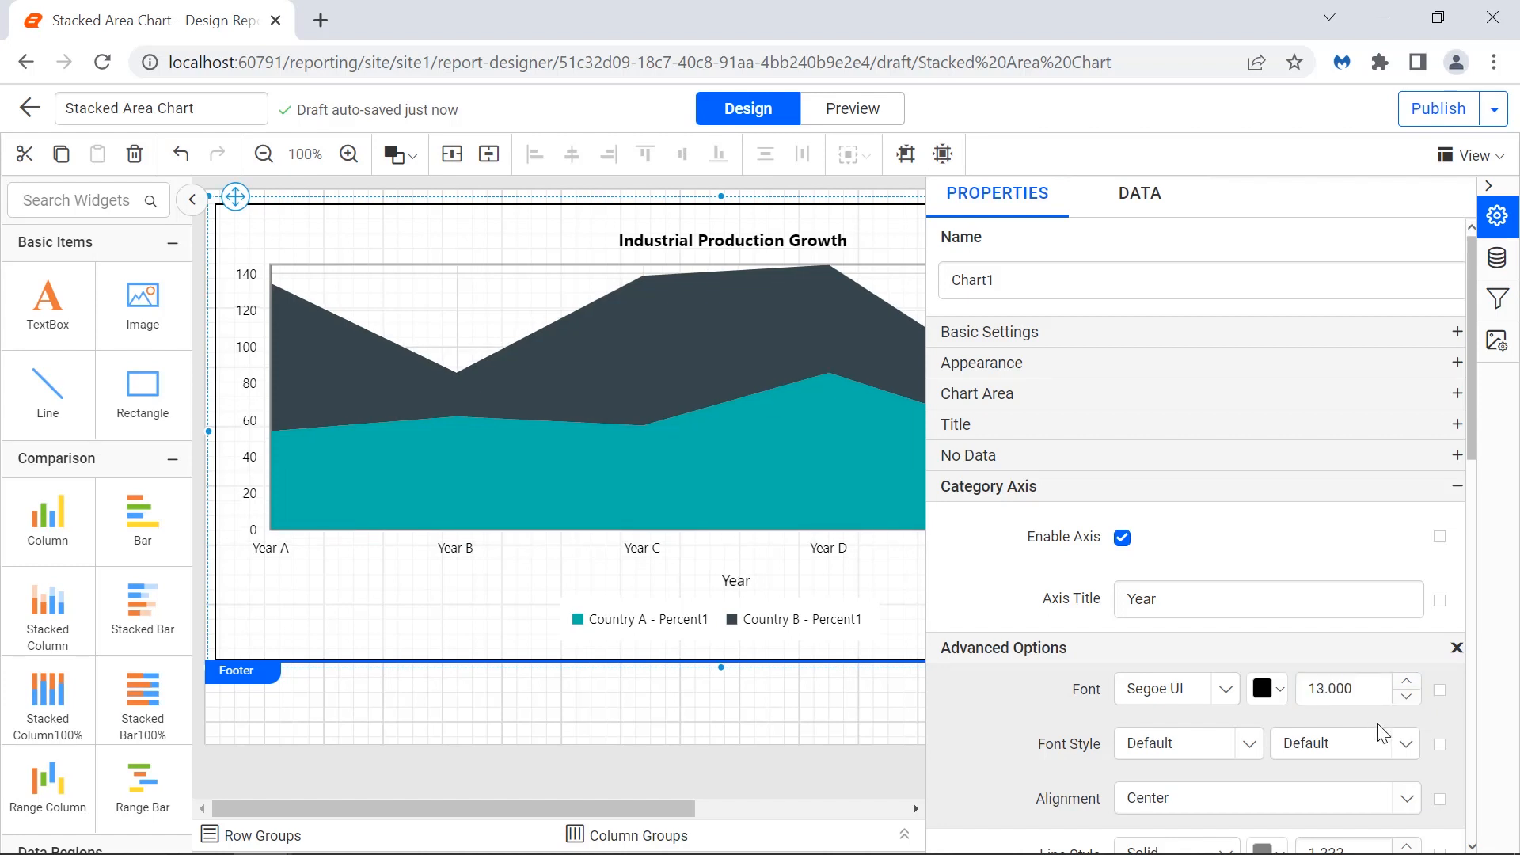
{"action": "left_click", "coordinate": [1382, 732]}
{"action": "left_click", "coordinate": [1373, 707]}
{"action": "left_click", "coordinate": [1456, 647]}
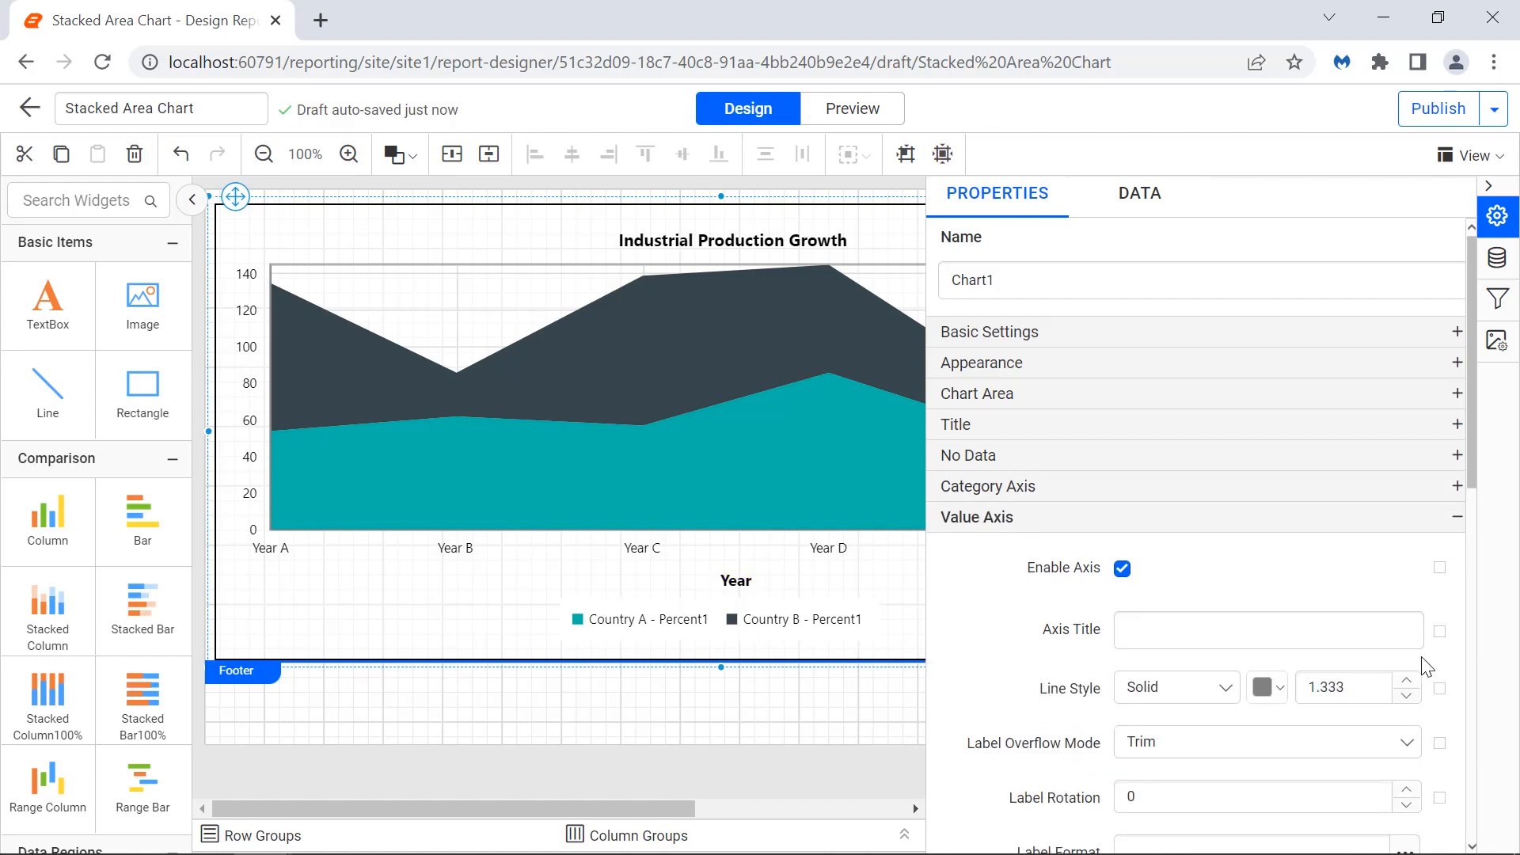
Give the chart's value axis the title "Production %".
{"action": "left_click", "coordinate": [1394, 627]}
{"action": "type", "text": "Production %"}
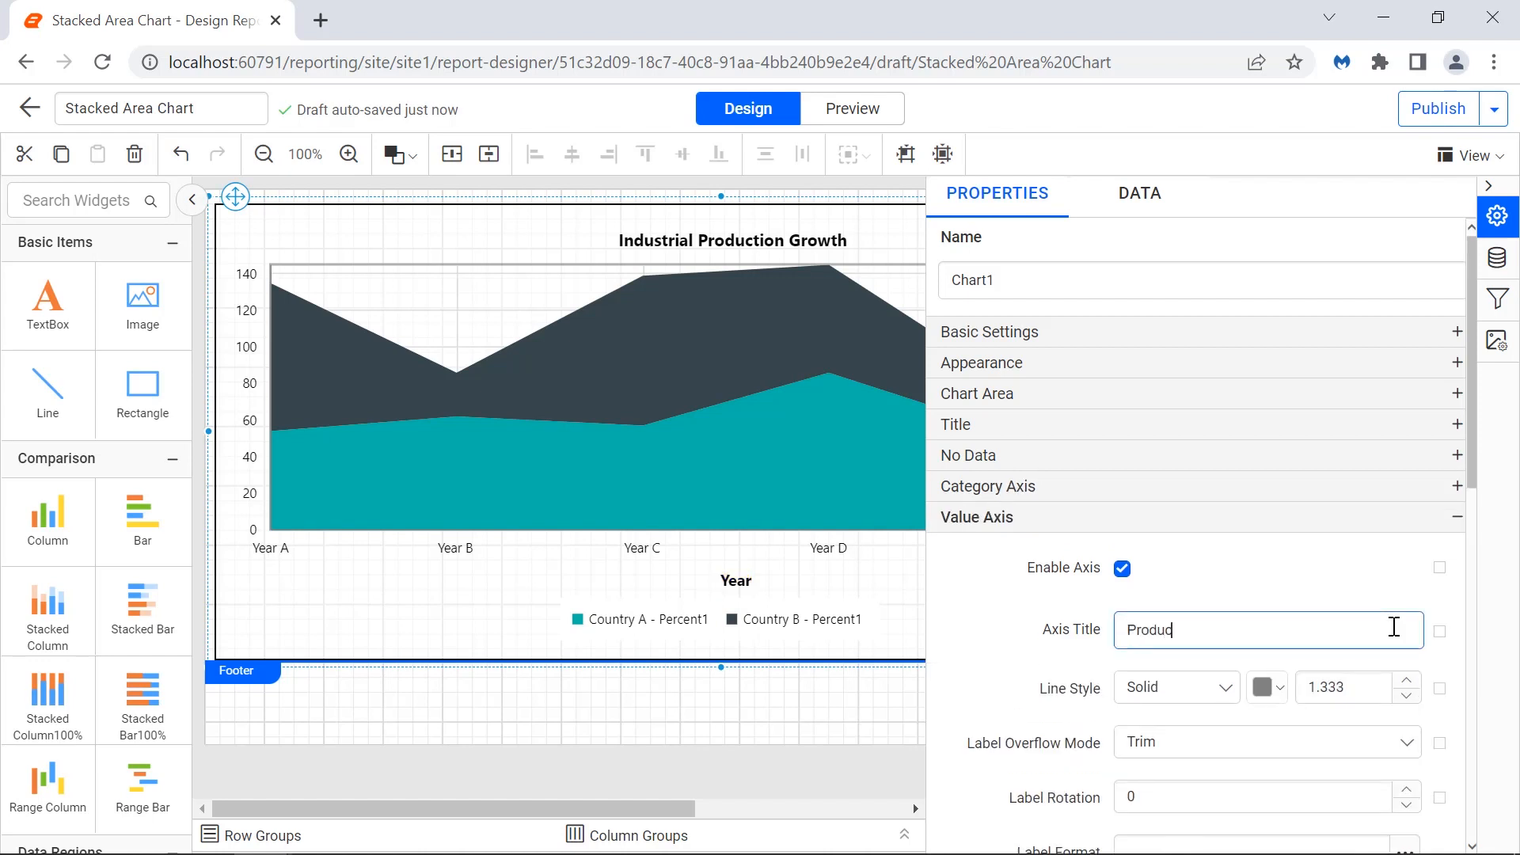
{"action": "left_click", "coordinate": [1394, 659]}
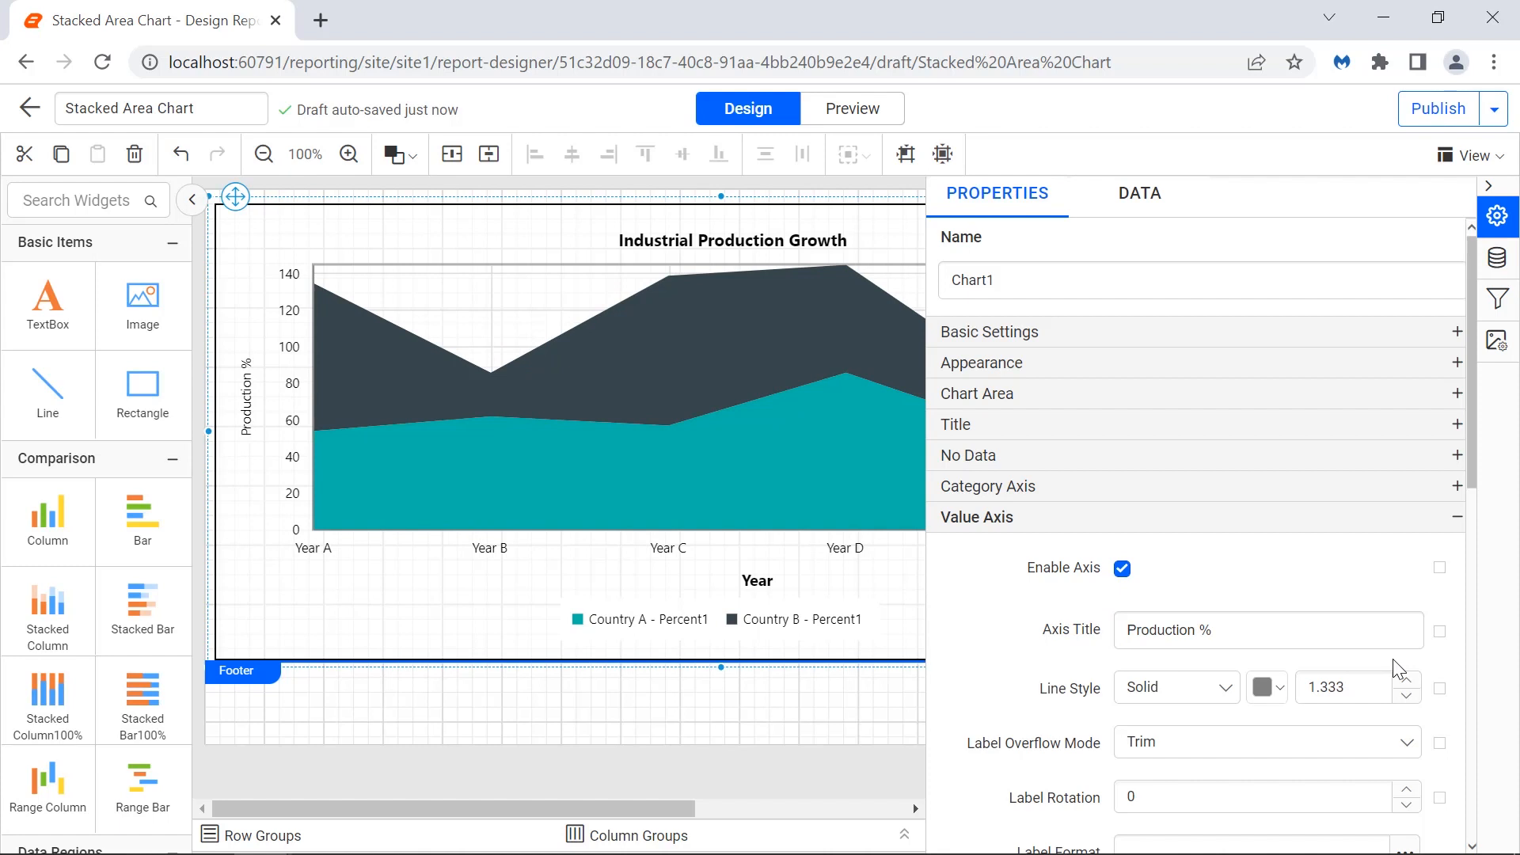
Format the value axis title with font size 13 and bold weight in its advanced options.
{"action": "left_click", "coordinate": [1440, 632]}
{"action": "left_click", "coordinate": [1407, 734]}
{"action": "double_click", "coordinate": [1373, 722]}
{"action": "type", "text": "13"}
{"action": "left_click", "coordinate": [1378, 746]}
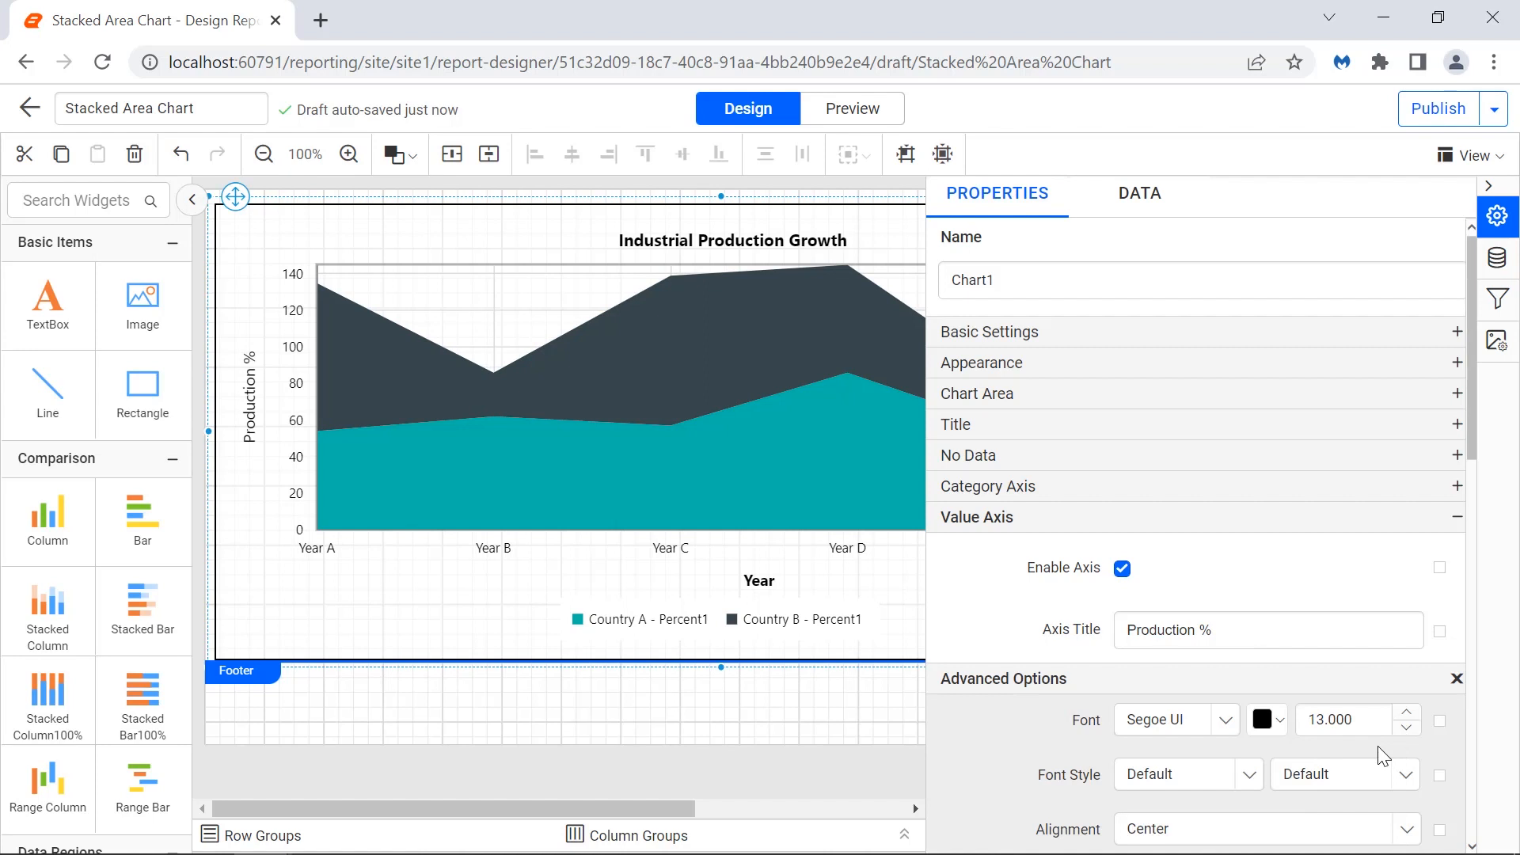
{"action": "left_click", "coordinate": [1377, 775]}
{"action": "left_click", "coordinate": [1376, 746]}
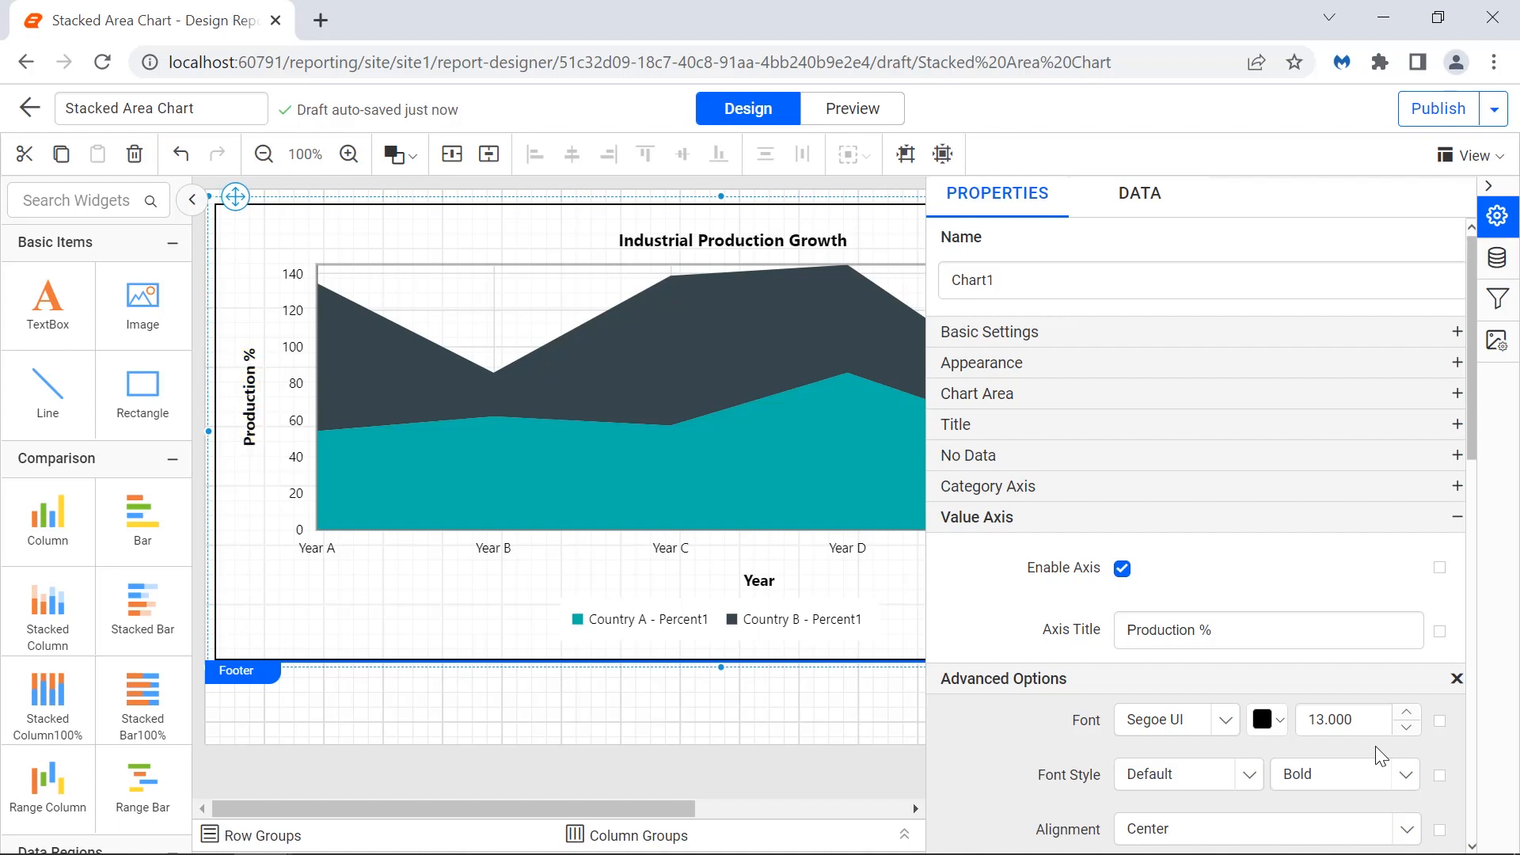
{"action": "left_click", "coordinate": [1456, 679]}
Set the value axis label format to Percentage with 0 decimal places.
{"action": "scroll", "coordinate": [1459, 689], "scroll_direction": "down", "scroll_amount": 3}
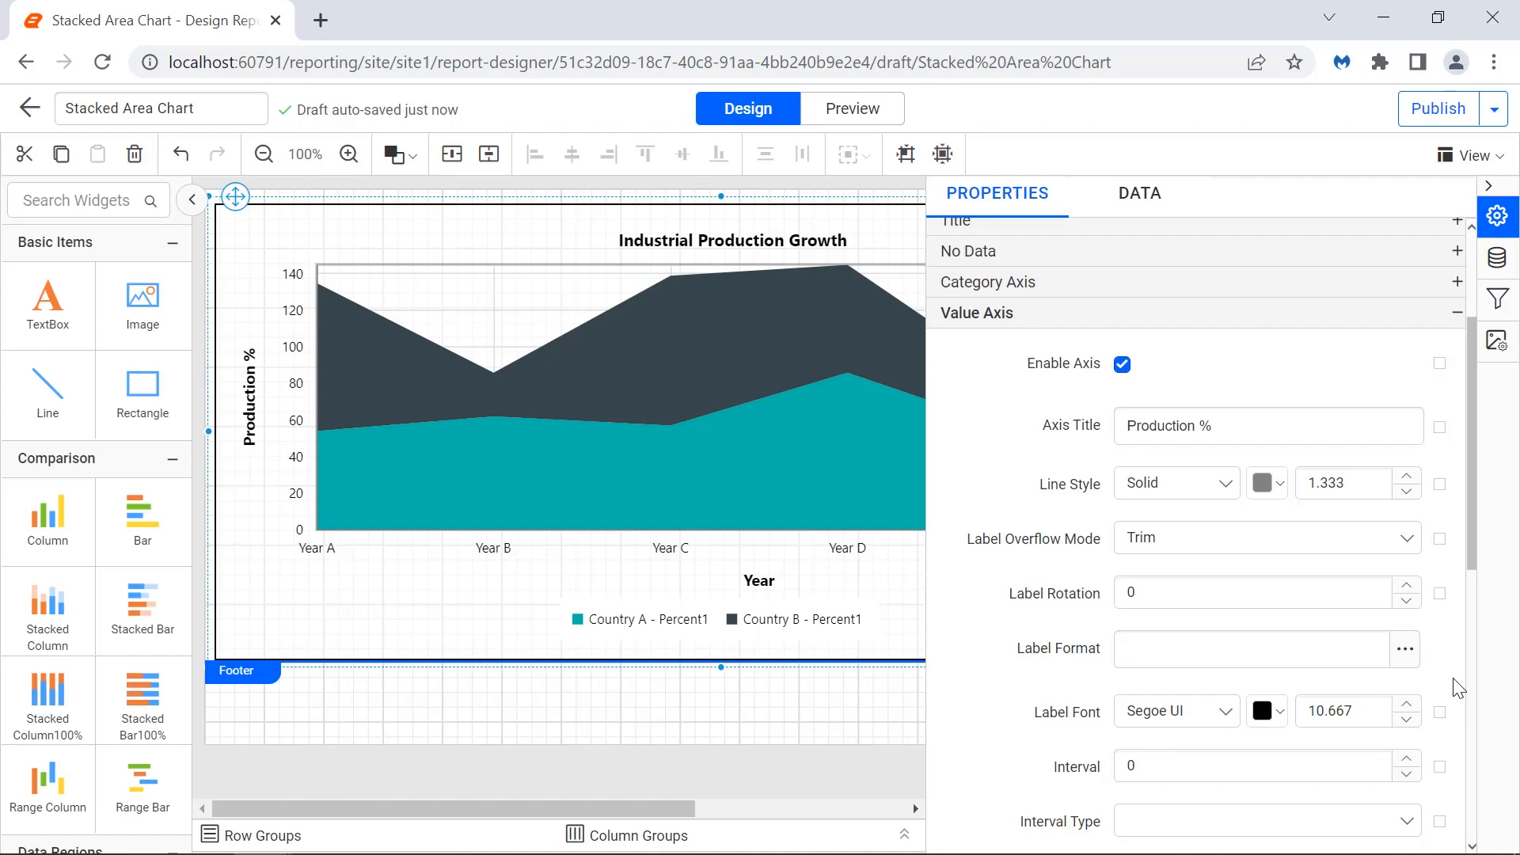
{"action": "left_click", "coordinate": [1406, 649]}
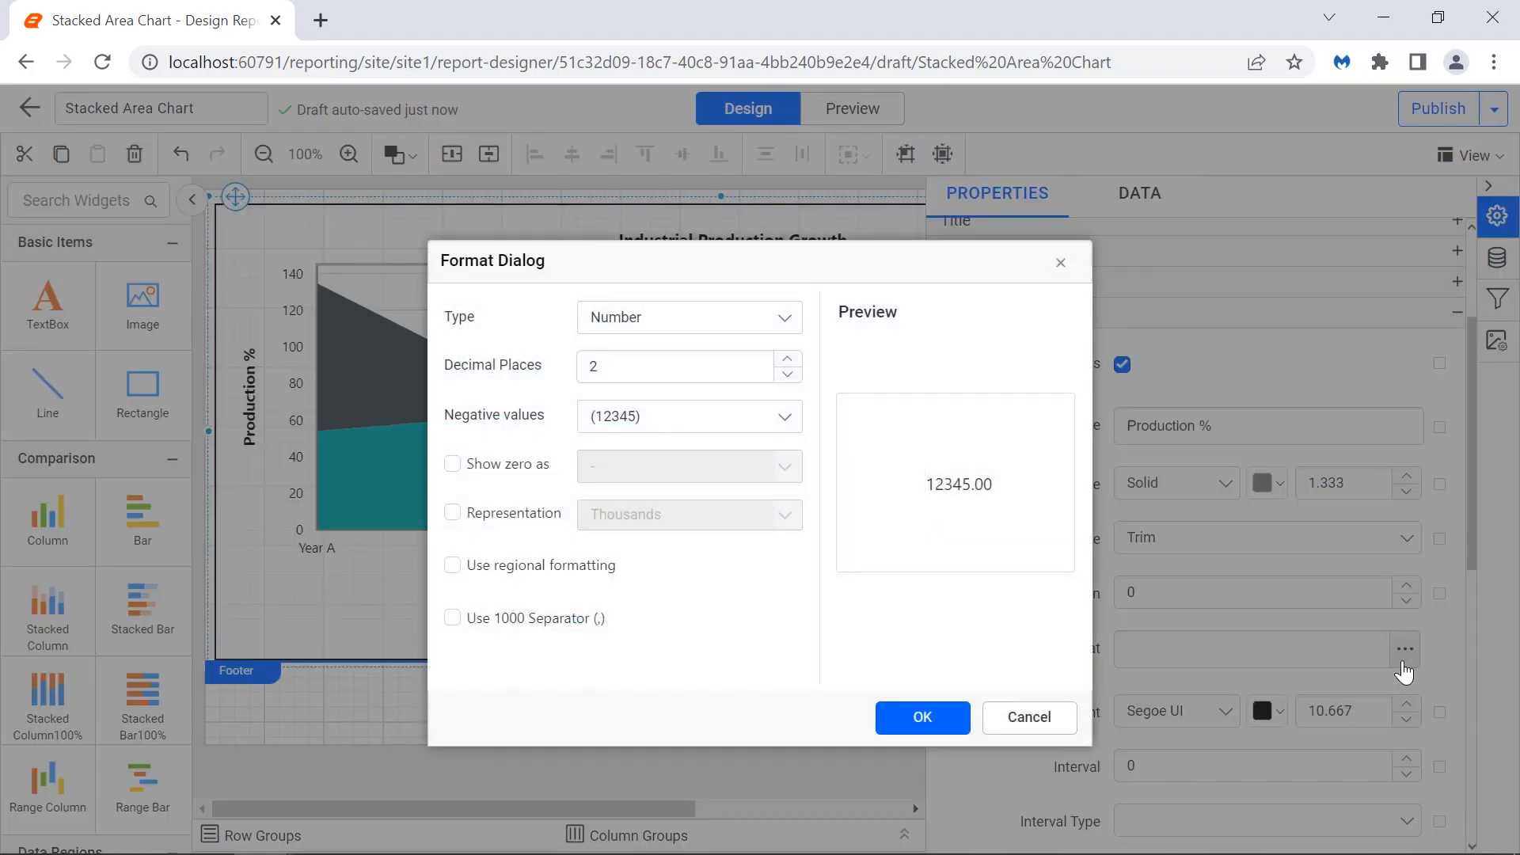
{"action": "left_click", "coordinate": [761, 318]}
{"action": "left_click", "coordinate": [716, 485]}
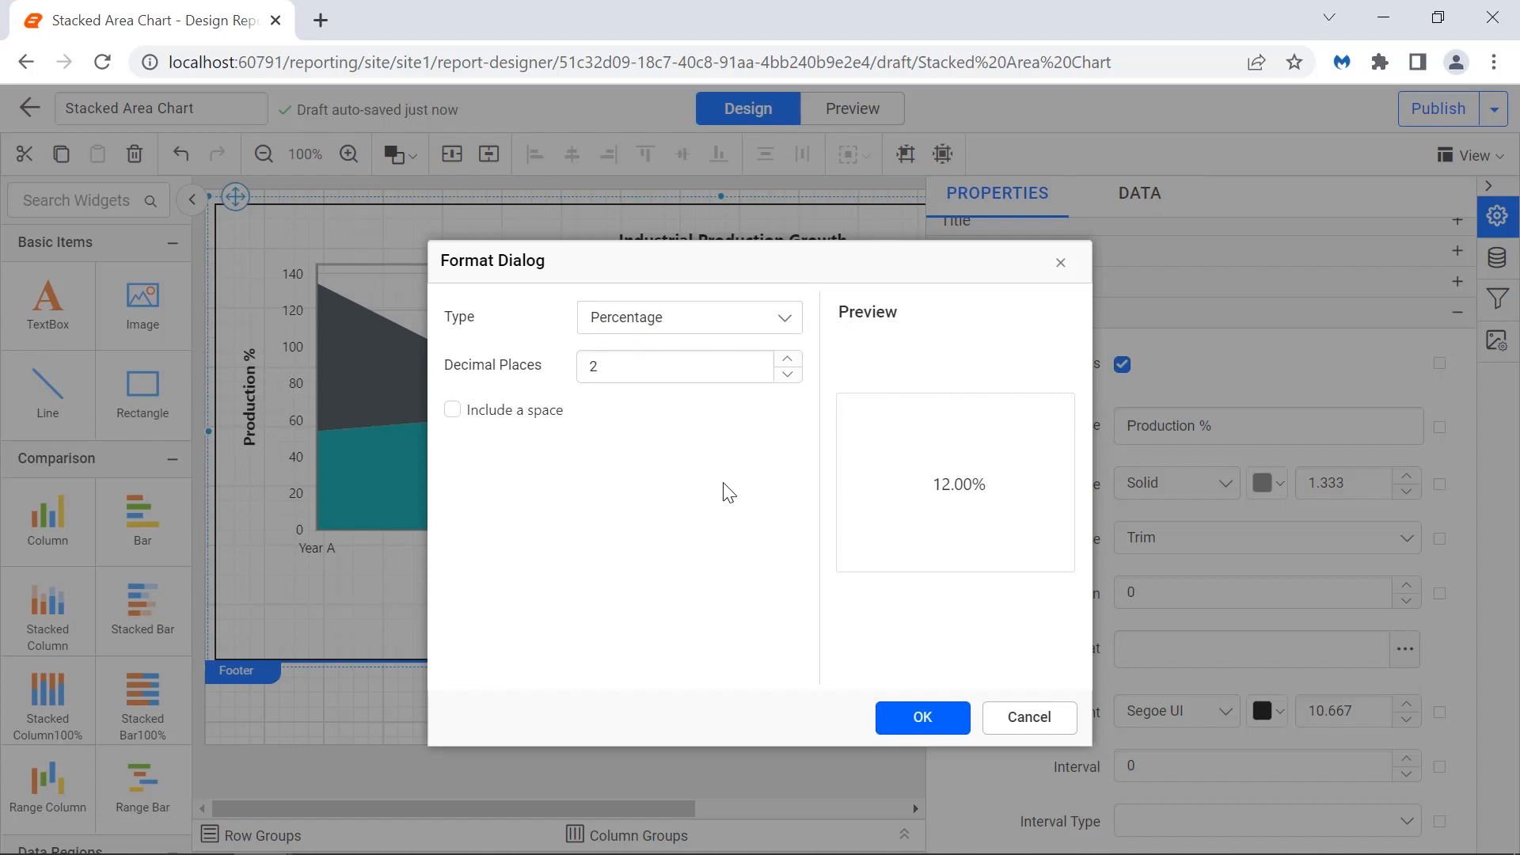
{"action": "double_click", "coordinate": [665, 373]}
{"action": "type", "text": "0"}
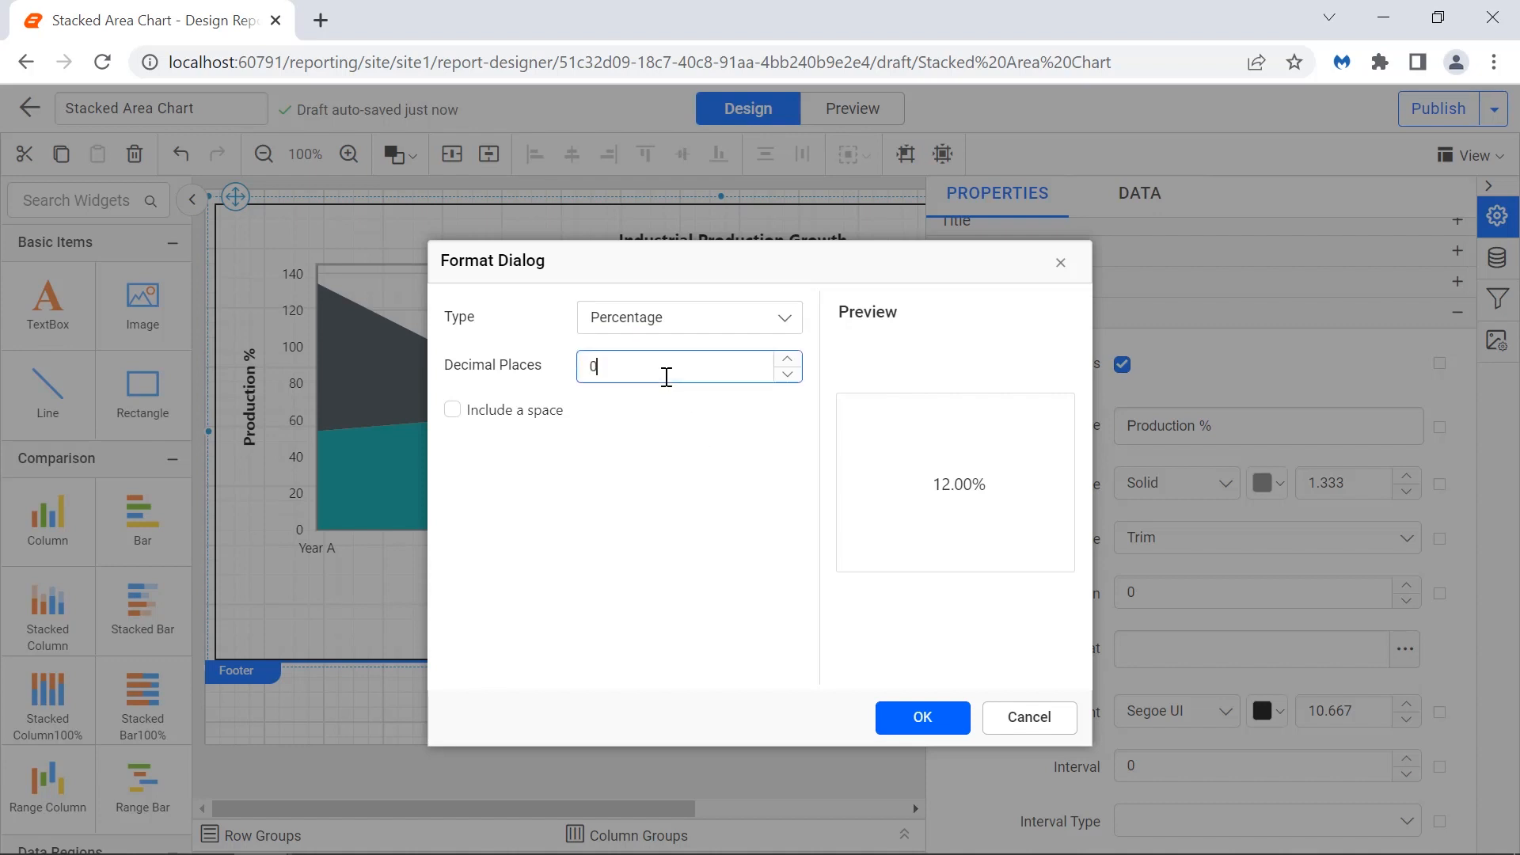
{"action": "left_click", "coordinate": [673, 400]}
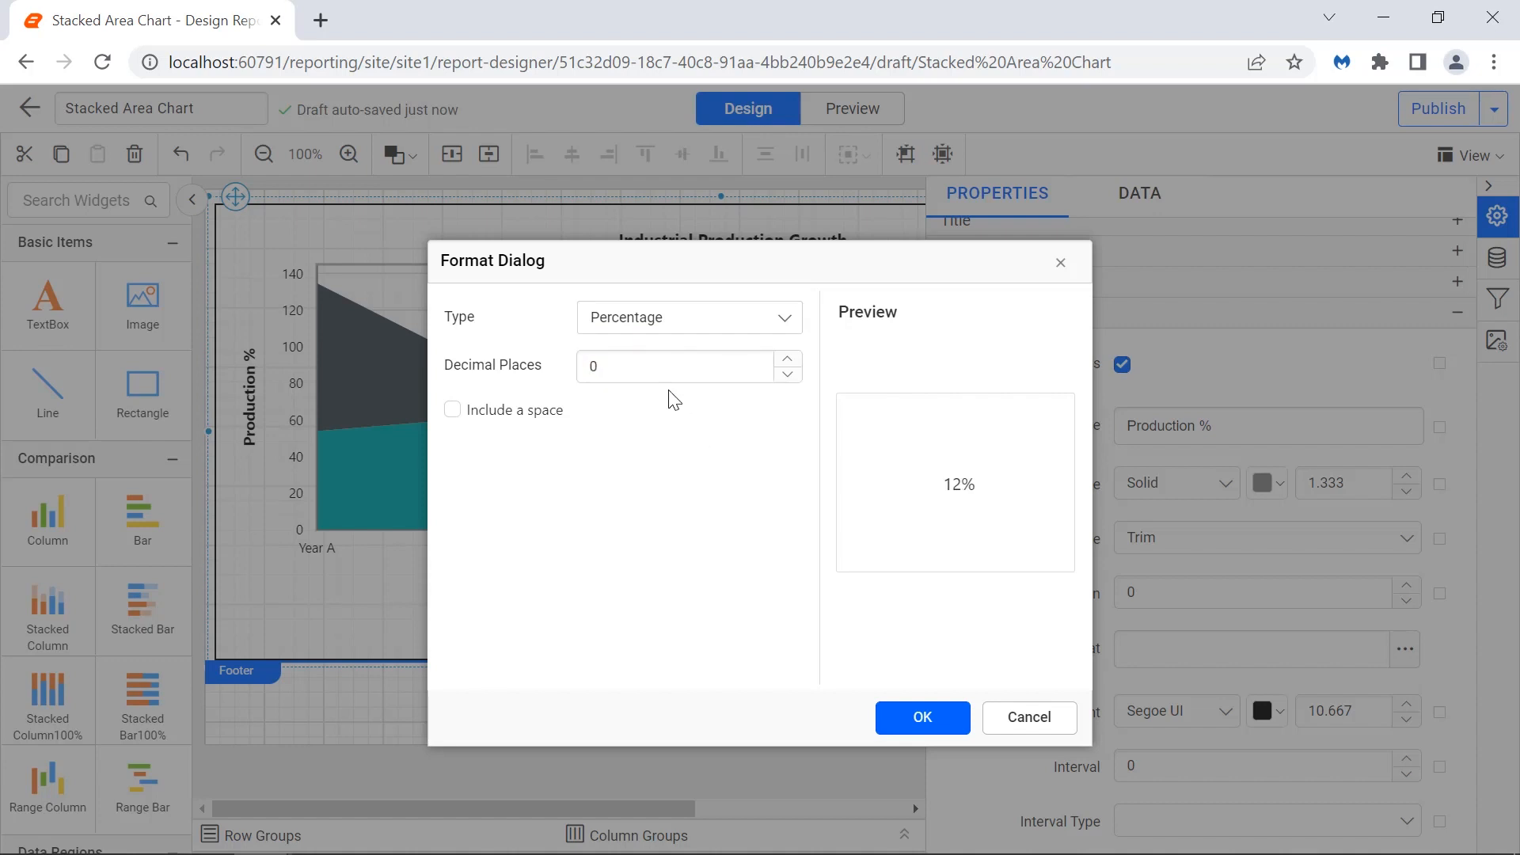
{"action": "left_click", "coordinate": [901, 719]}
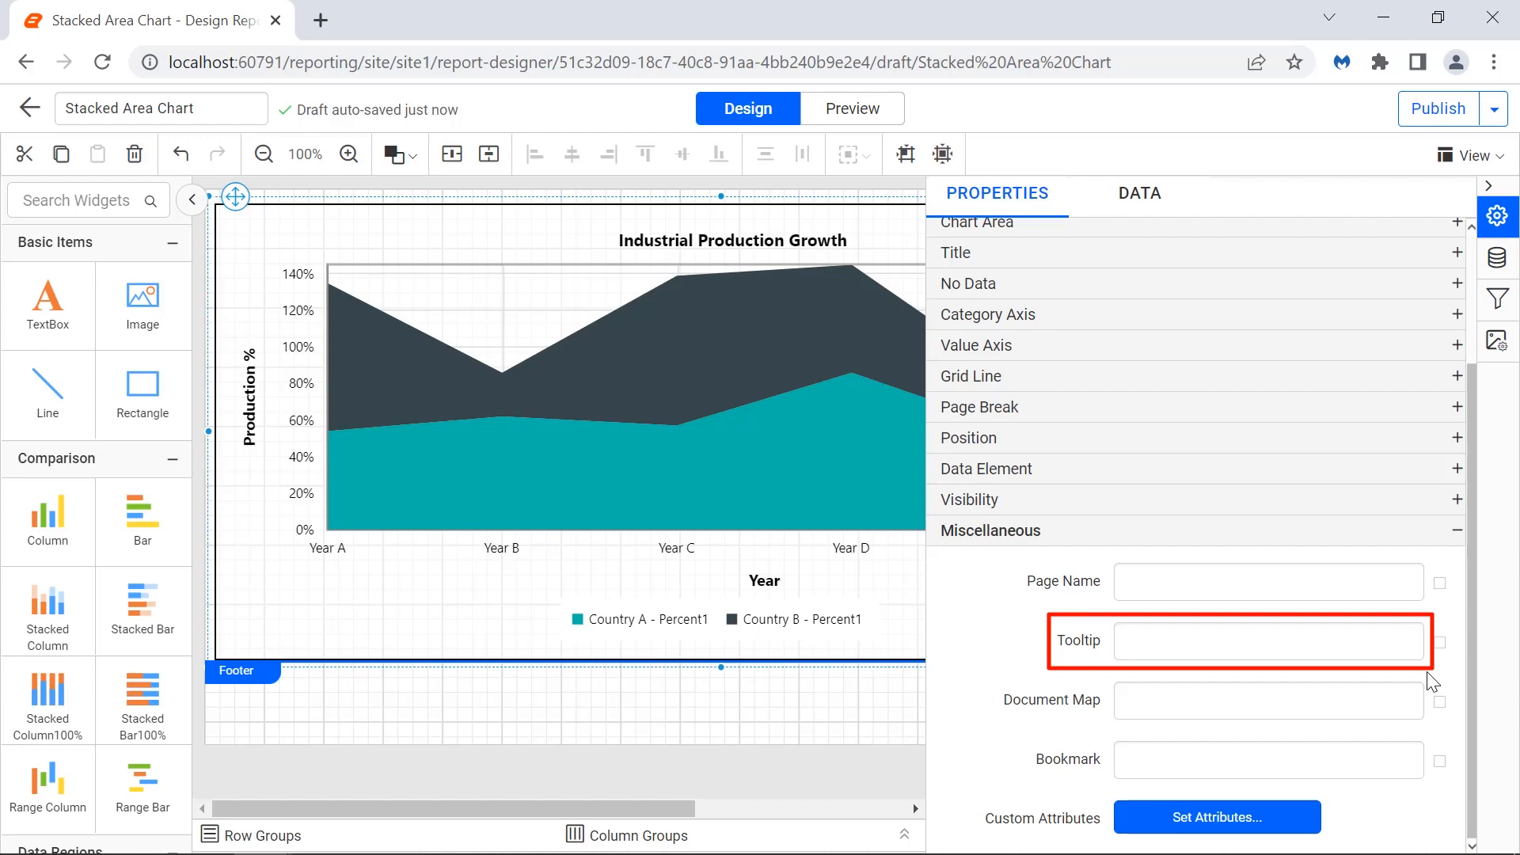
Set the chart's tooltip to "Production Growth Chart" and preview the finished report.
{"action": "left_click", "coordinate": [1399, 641]}
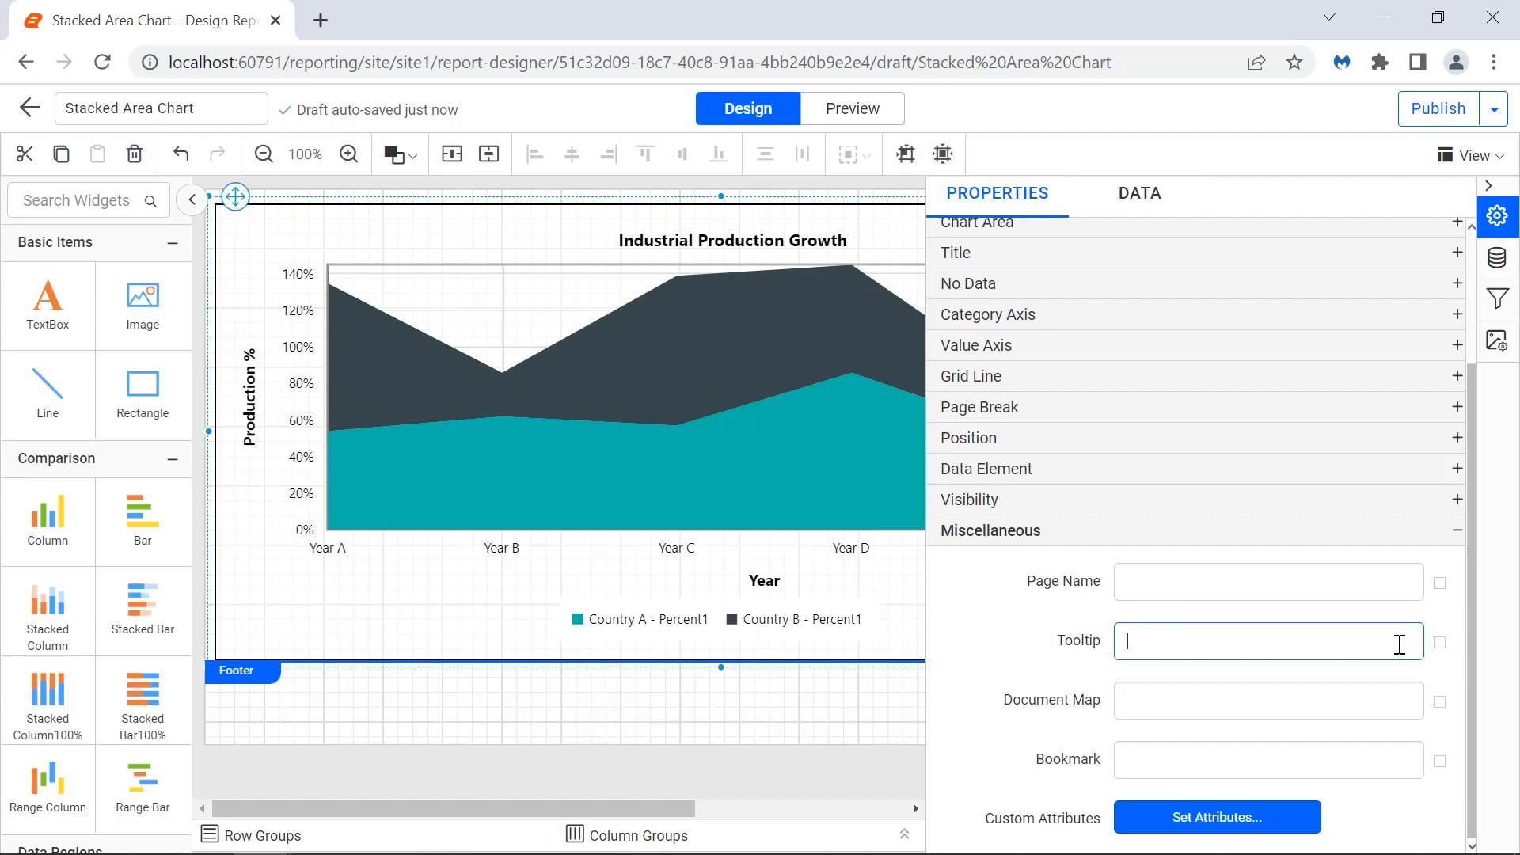
{"action": "type", "text": "Production Growth Chart"}
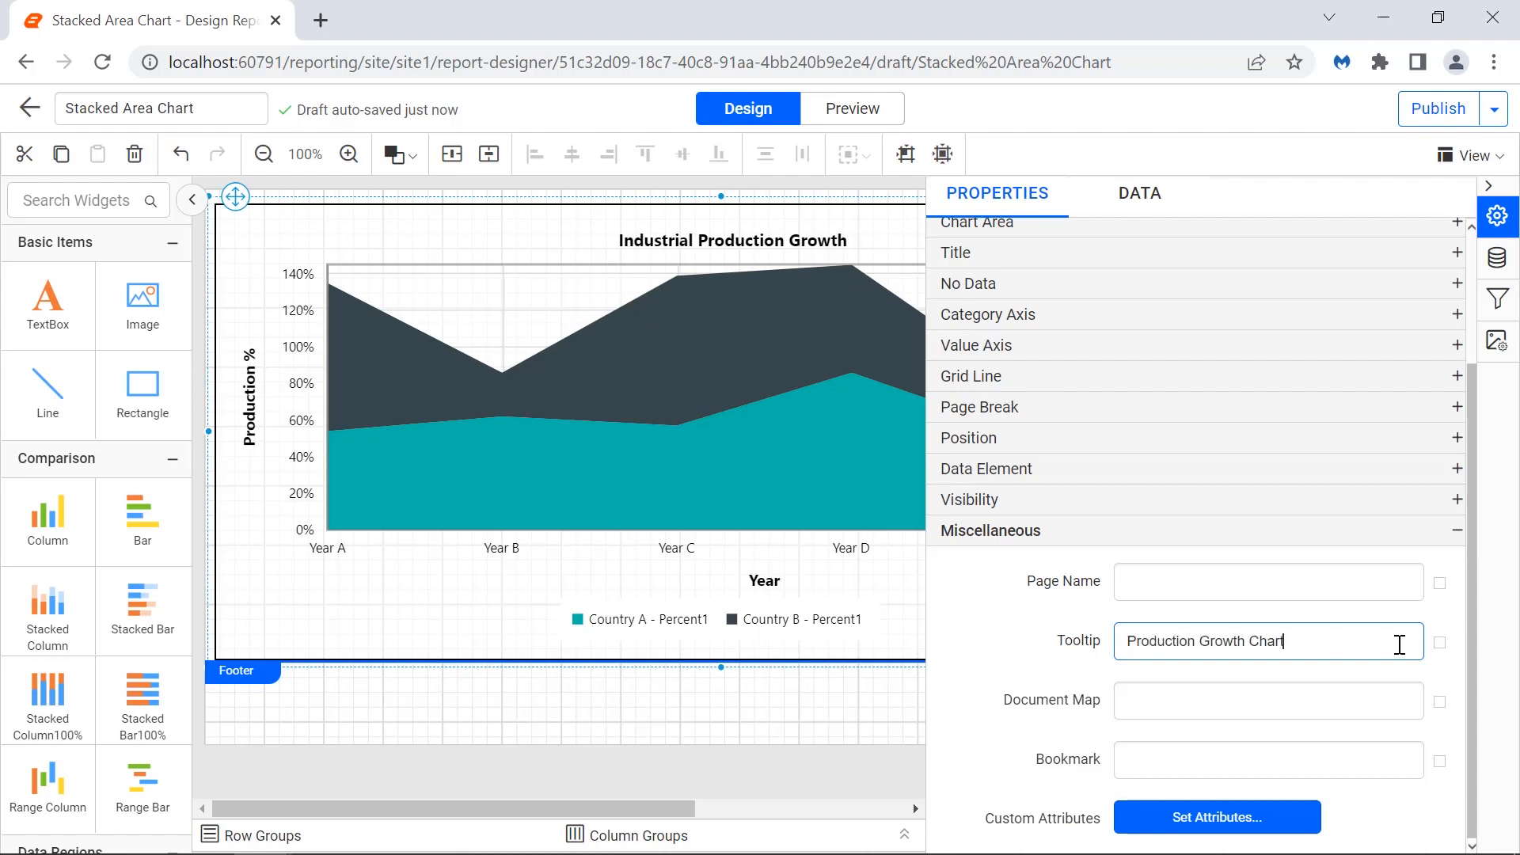
{"action": "left_click", "coordinate": [1408, 680]}
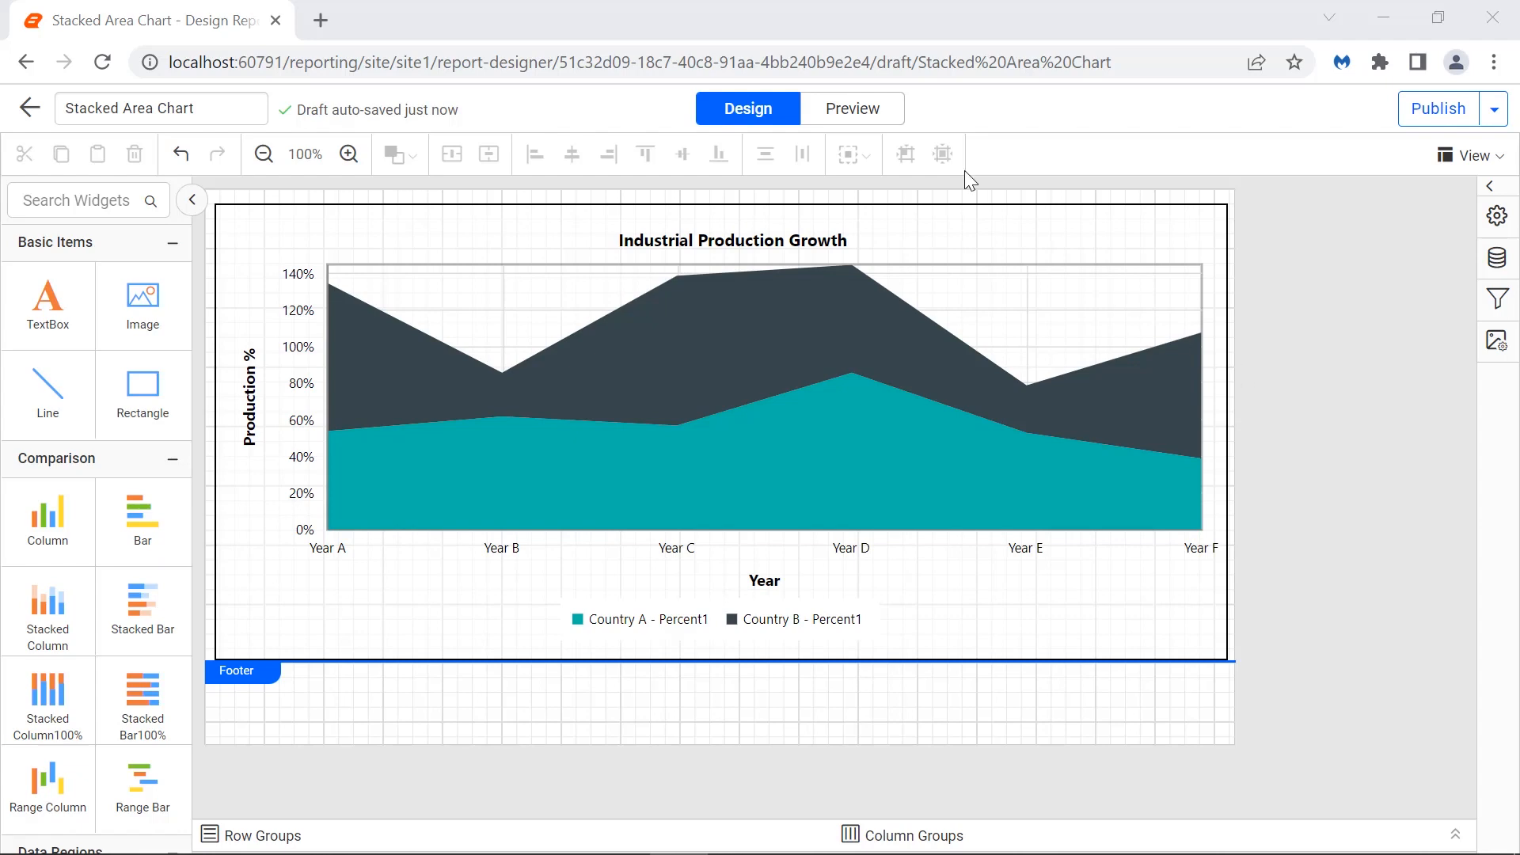
{"action": "left_click", "coordinate": [871, 111]}
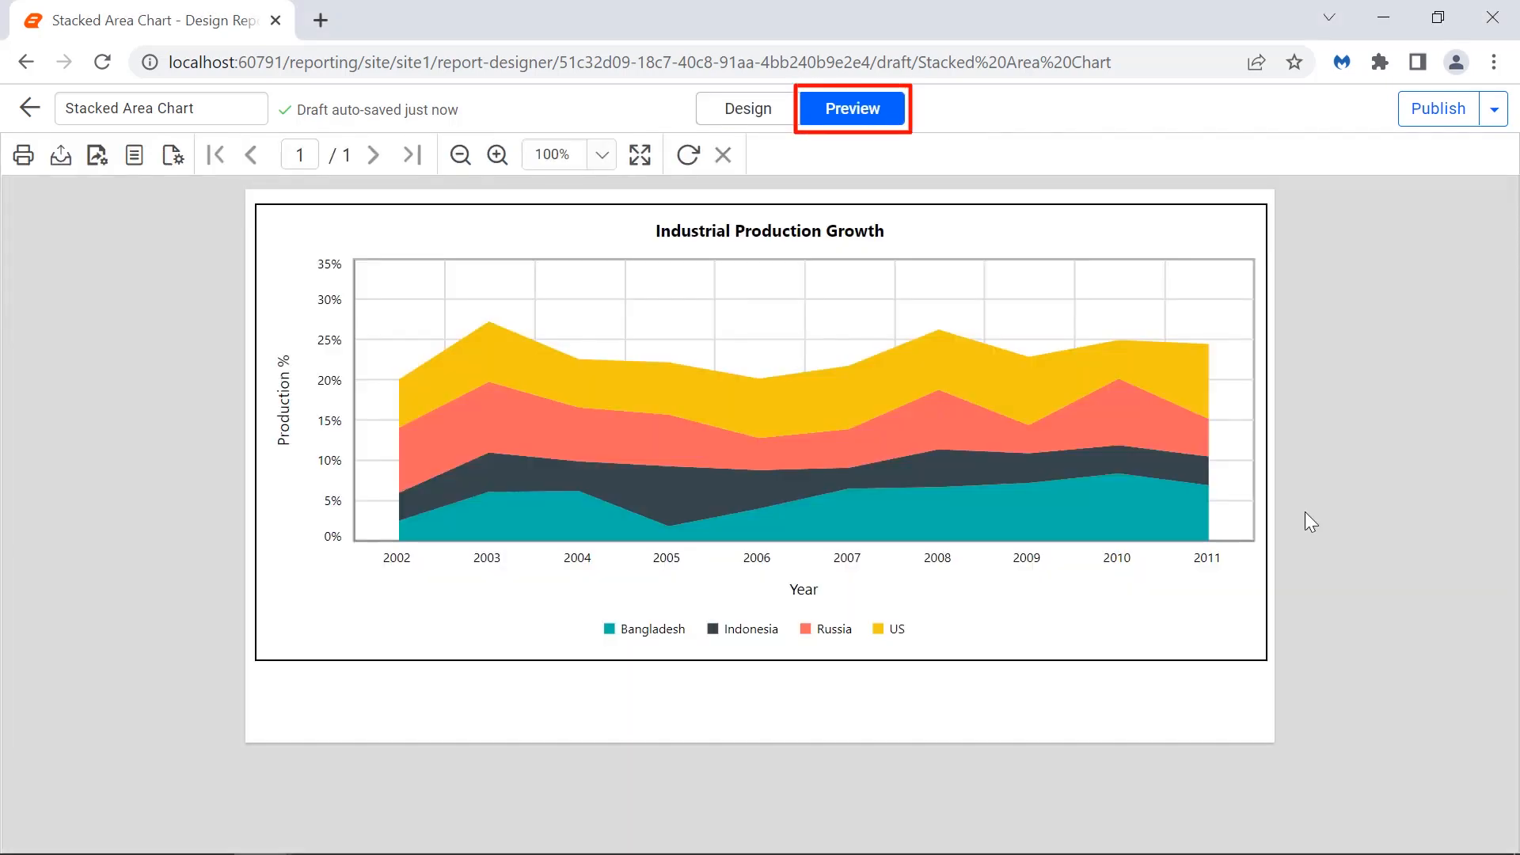